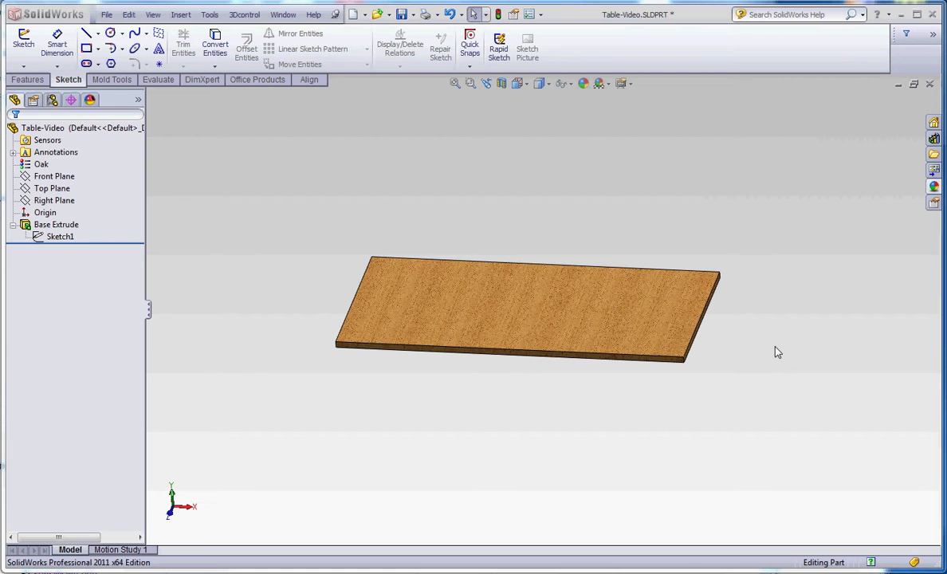
- Fillet the two vertical corner edges at the ends of the tabletop's front long side with a 6 in constant radius
left_click(27, 80)
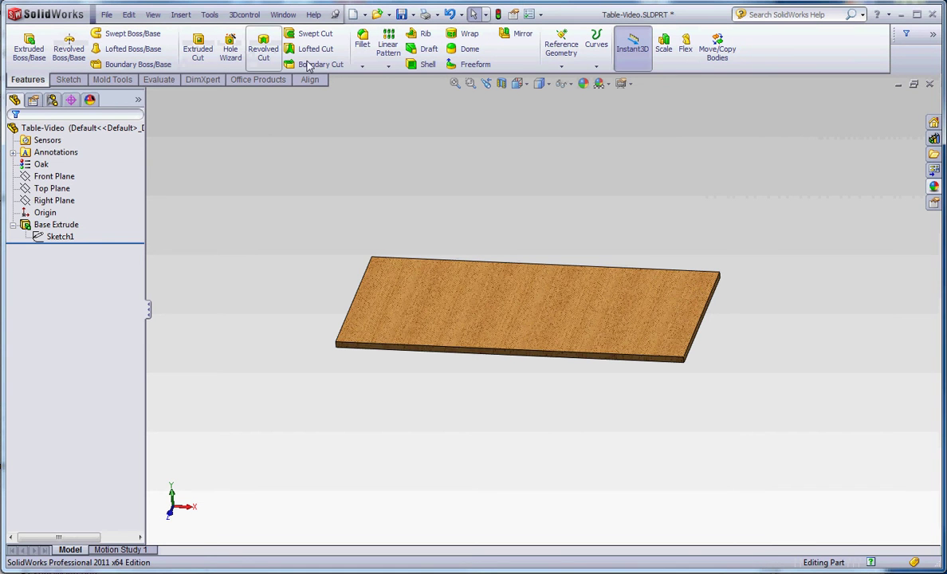
left_click(362, 40)
scroll(338, 340, "down", 4)
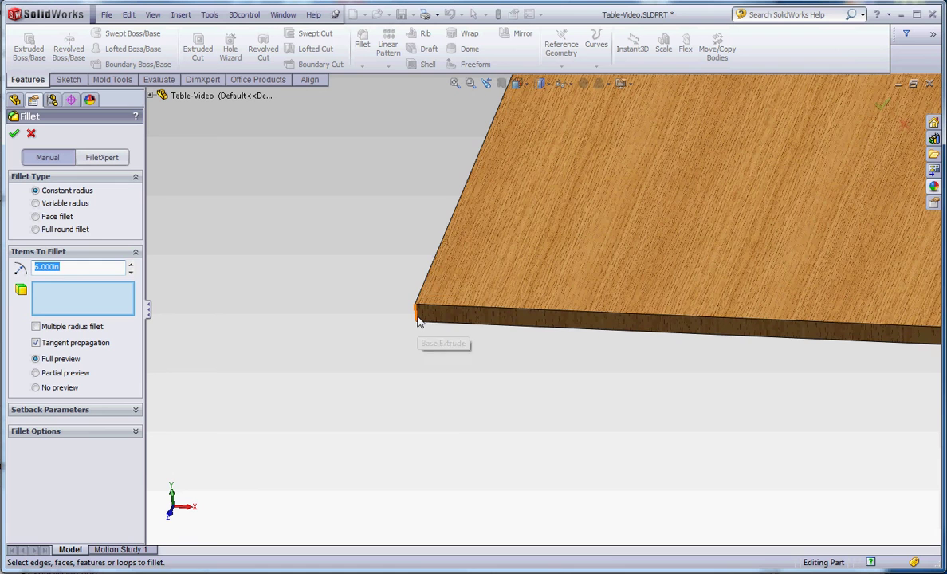
left_click(421, 320)
scroll(518, 375, "up", 4)
scroll(537, 398, "up", 2)
scroll(791, 310, "down", 2)
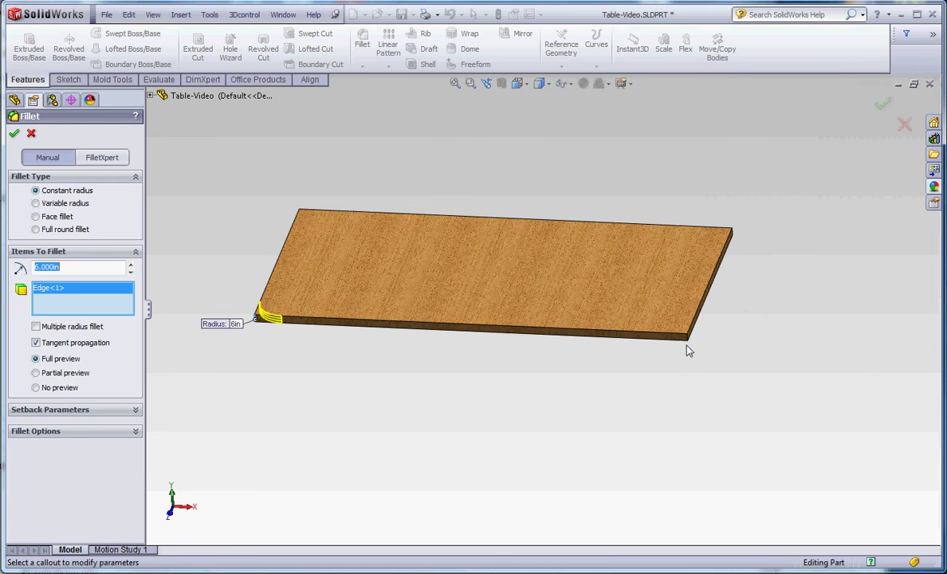
left_click(688, 341)
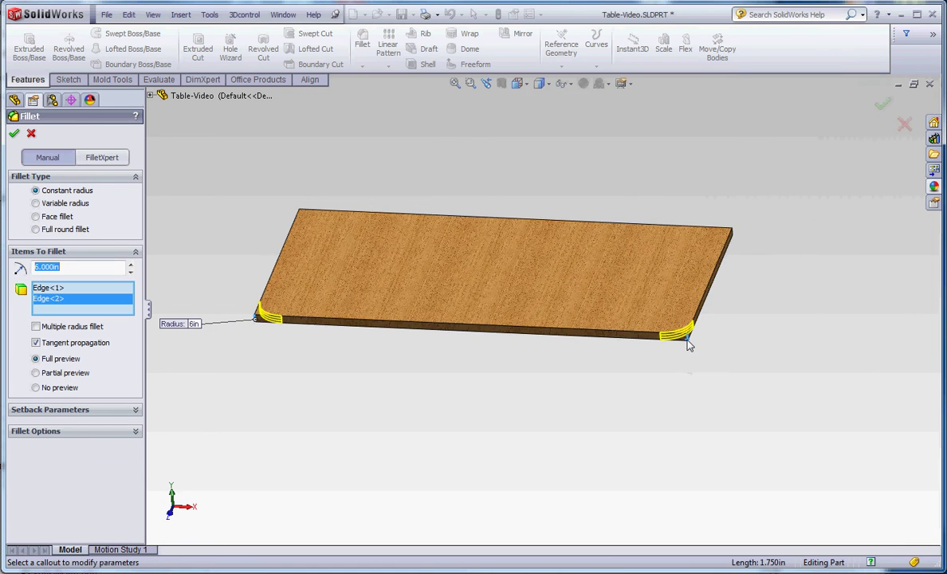
left_click(17, 135)
- Start a sketch on the tabletop's upper face and convert the face's outline into sketch entities
scroll(511, 375, "up", 3)
middle_click_drag(489, 360, 541, 398)
scroll(519, 300, "down", 4)
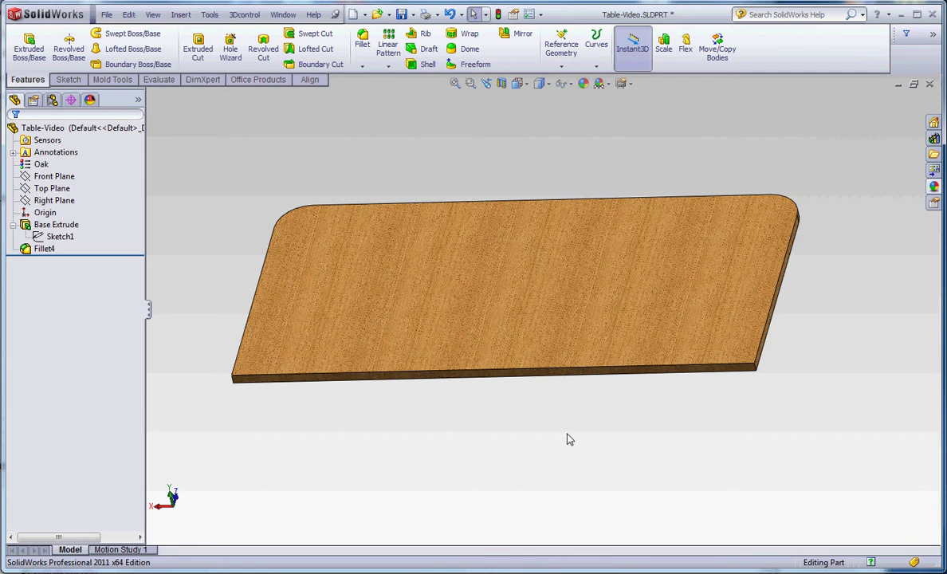
left_click(548, 264)
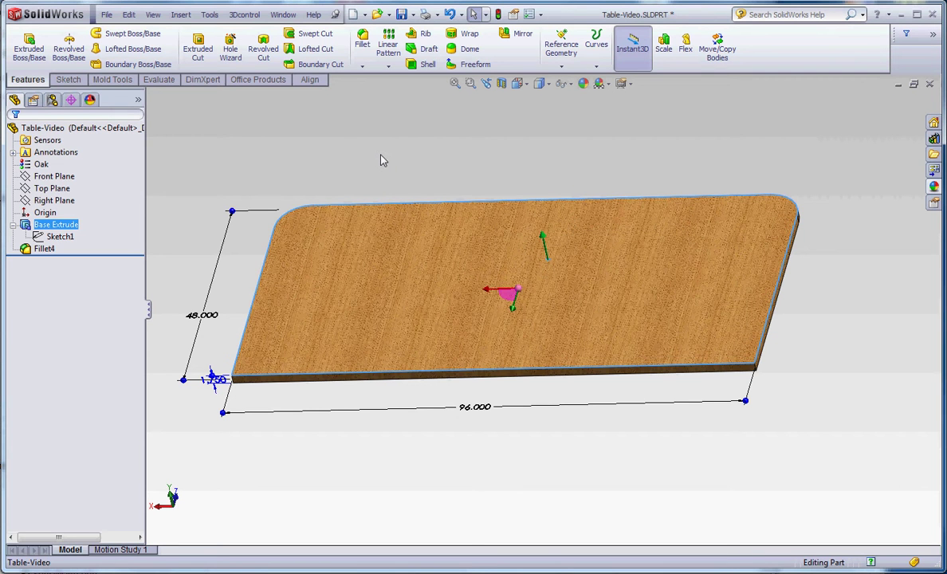
left_click(68, 79)
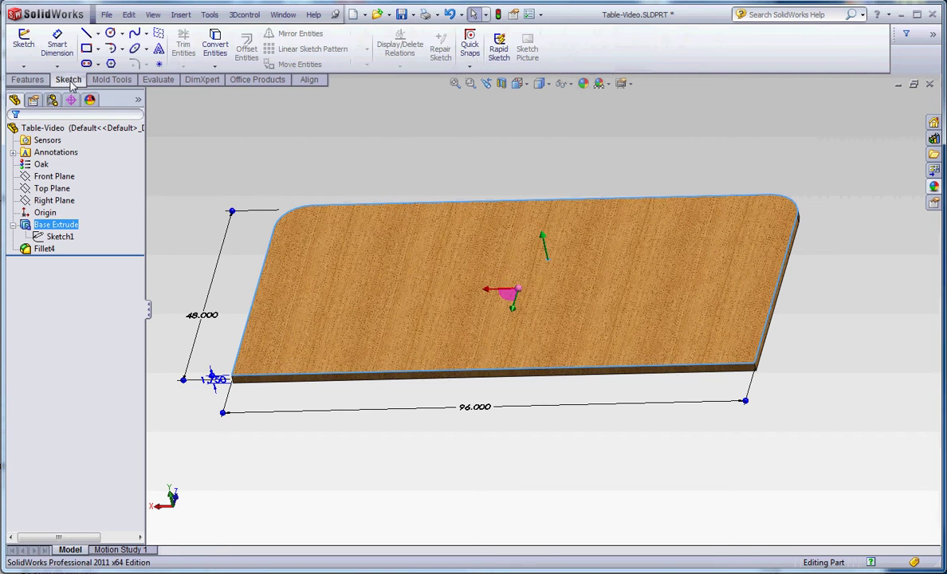
left_click(33, 50)
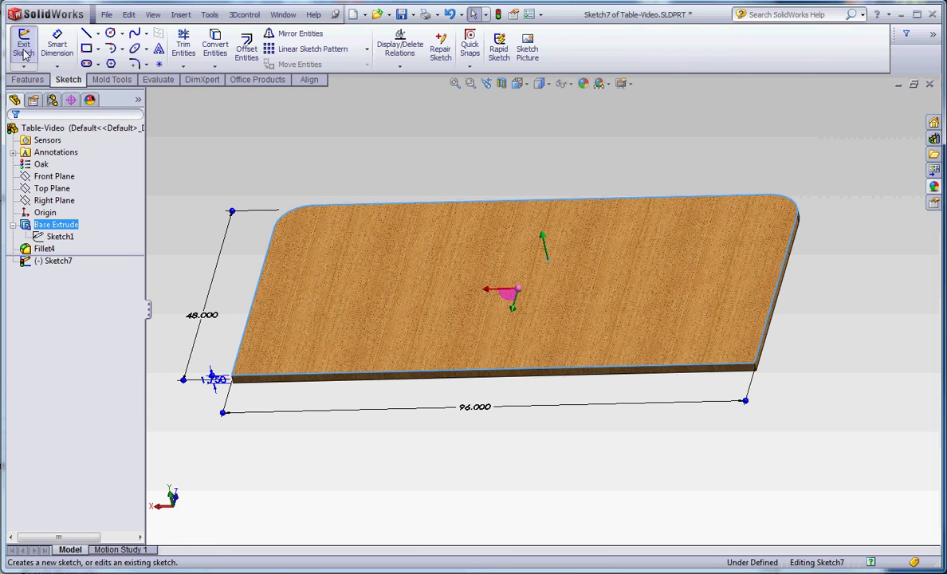
left_click(216, 44)
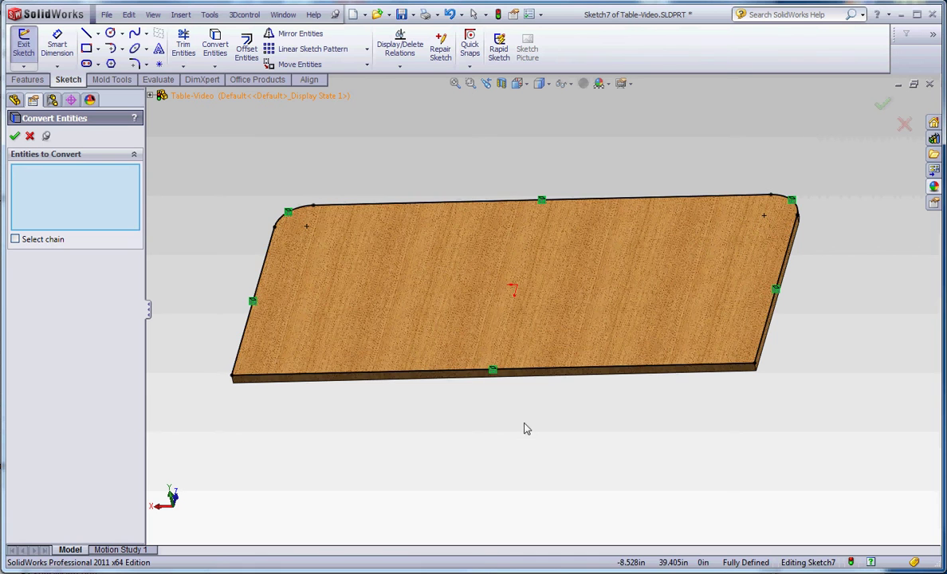
left_click(14, 136)
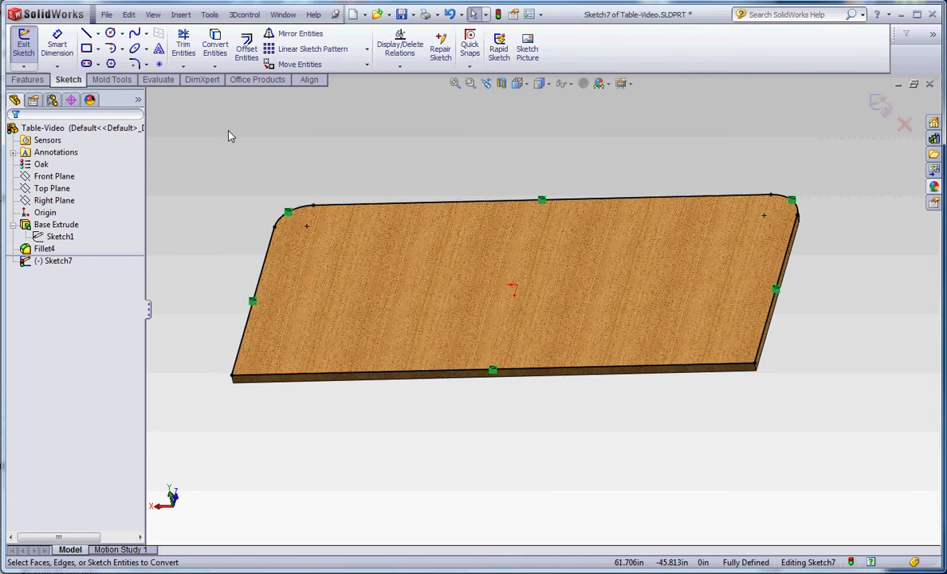
- Power trim the converted line along the long side with square corners, then exit the sketch
left_click(184, 44)
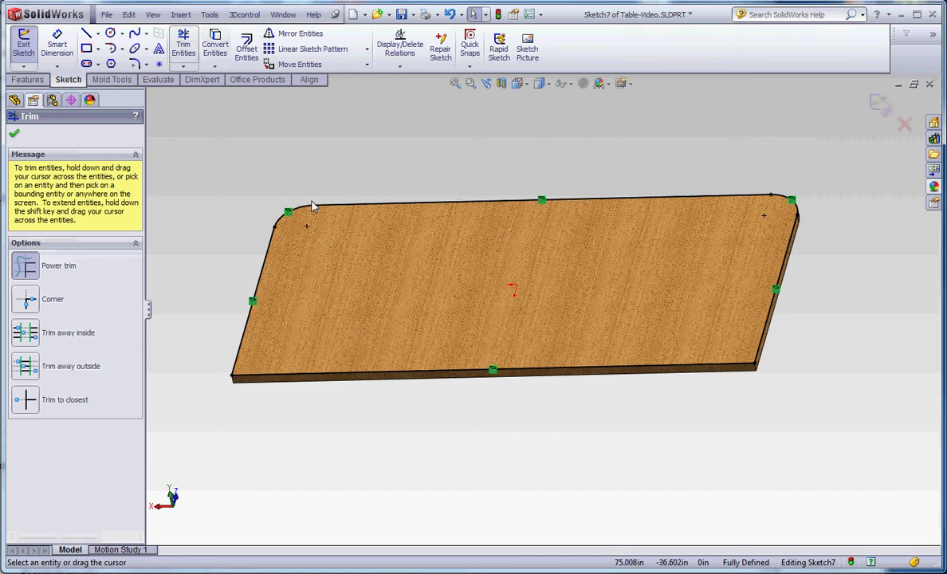
left_click_drag(471, 456, 473, 326)
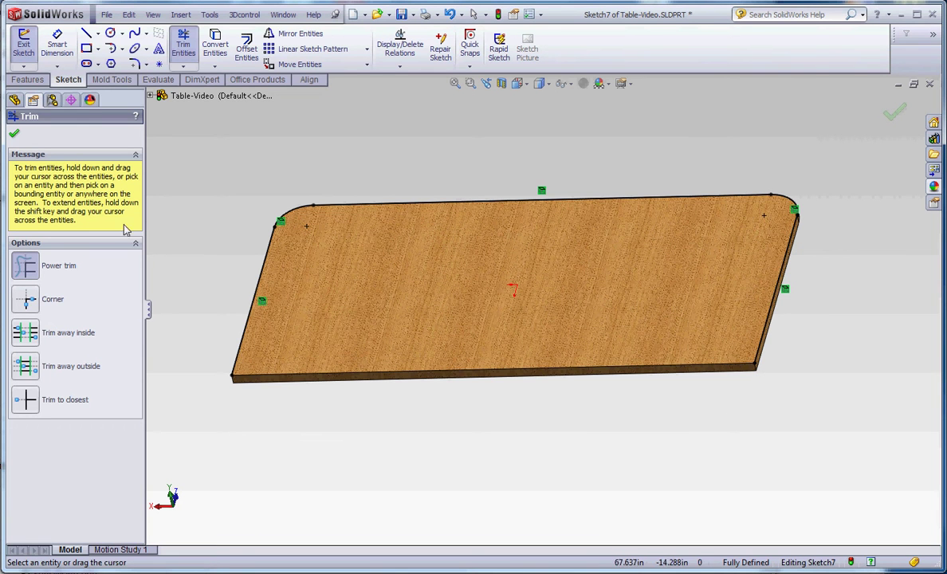
left_click(16, 137)
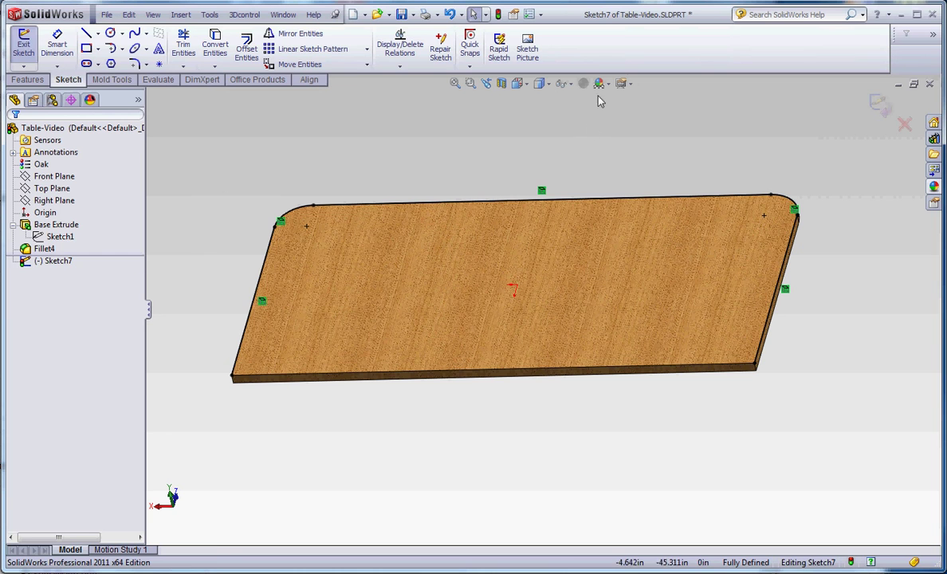
left_click(498, 14)
- Rename the trimmed outline sketch as Path
left_click(51, 262)
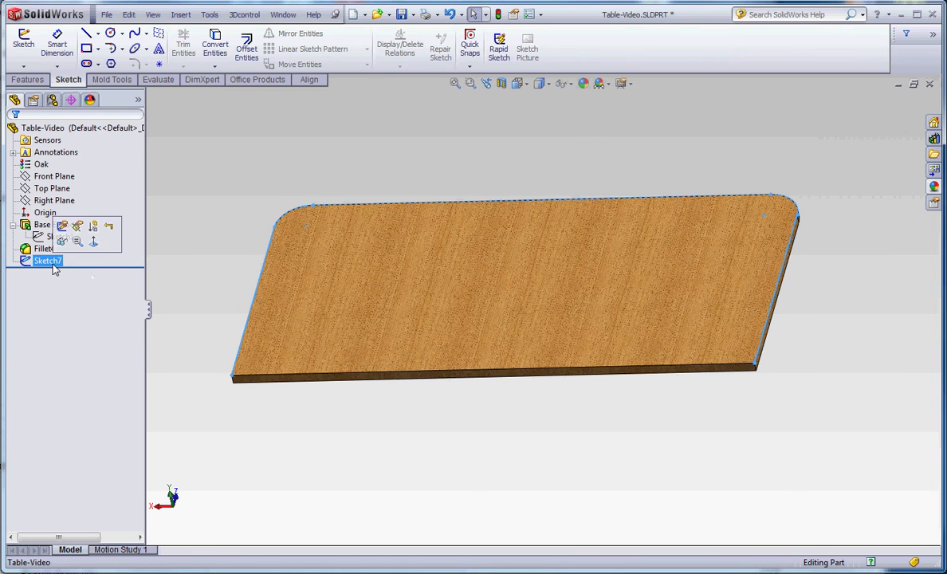
left_click(48, 260)
type("Path")
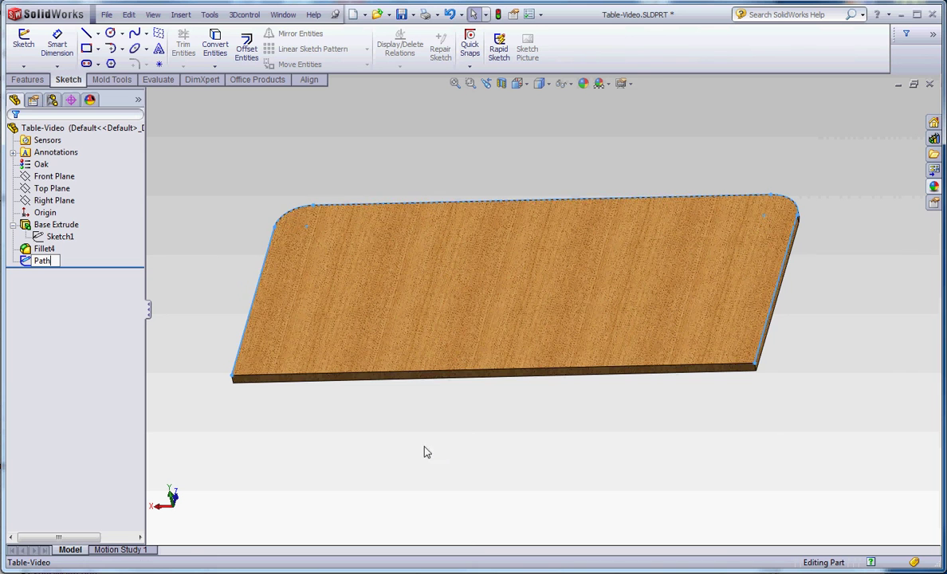
left_click(394, 414)
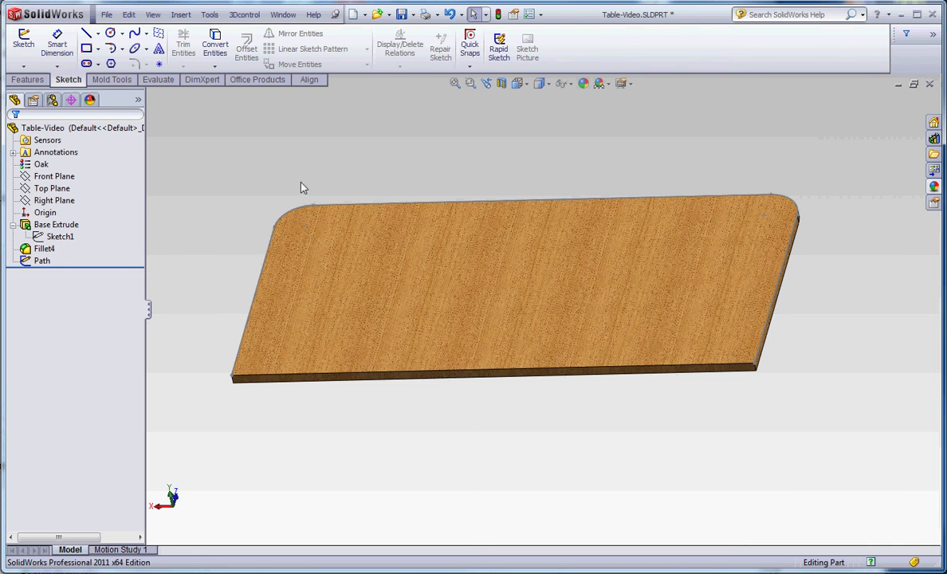
- Start a sketch on the square-cornered long side face and draw a circle of about 1.2 in radius just outside the table's corner
scroll(263, 395, "down", 6)
left_click(484, 318)
scroll(525, 358, "up", 3)
left_click(110, 33)
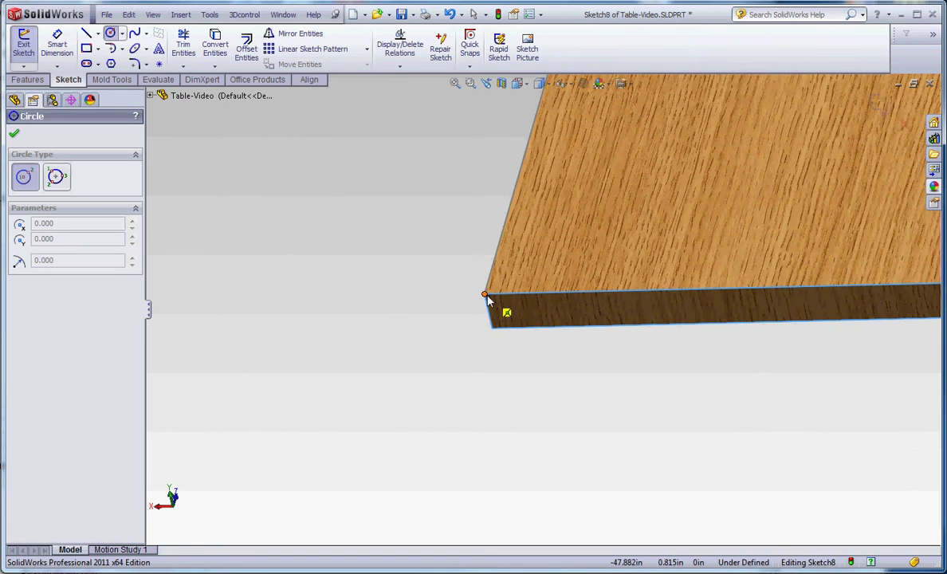
left_click(405, 262)
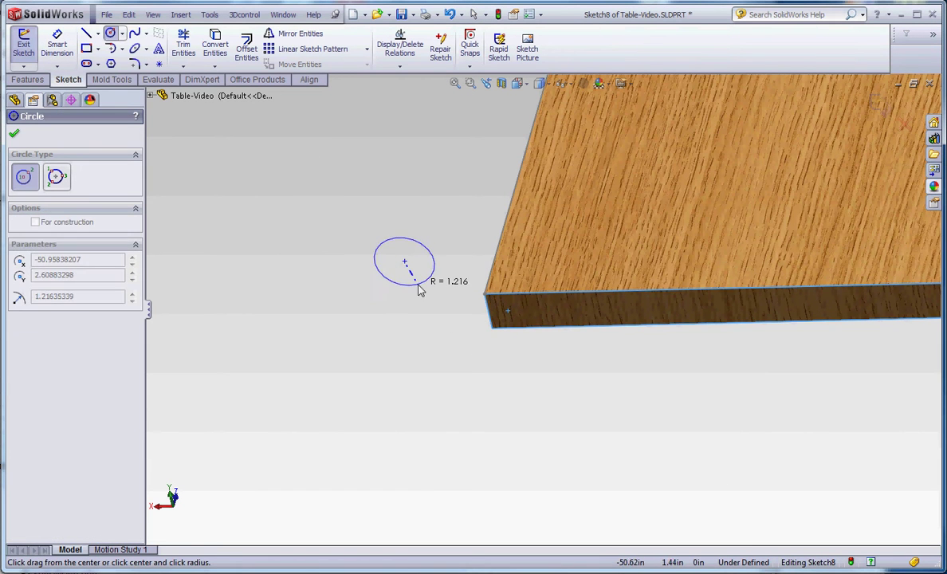
left_click(424, 284)
key("Escape")
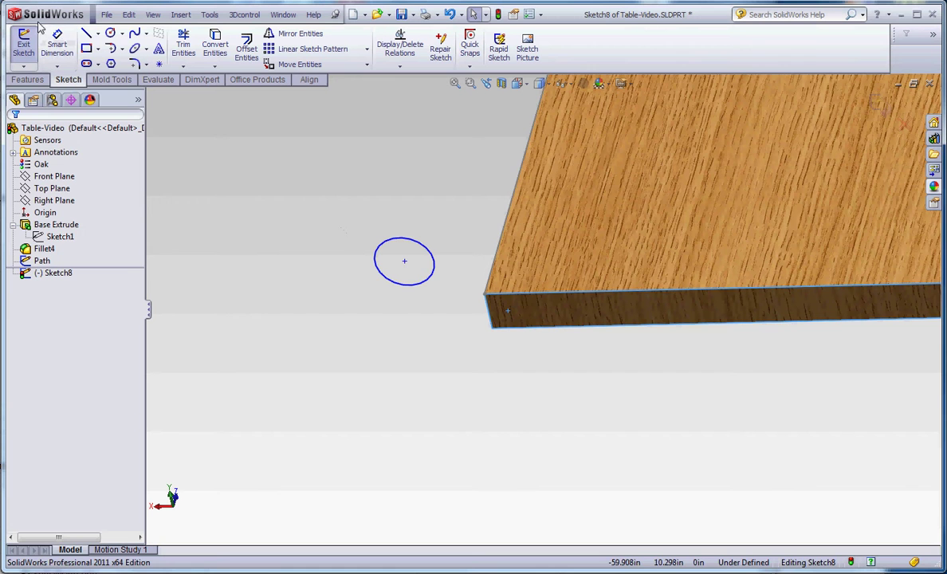
- Dimension the circle's diameter as 2 in
left_click(56, 46)
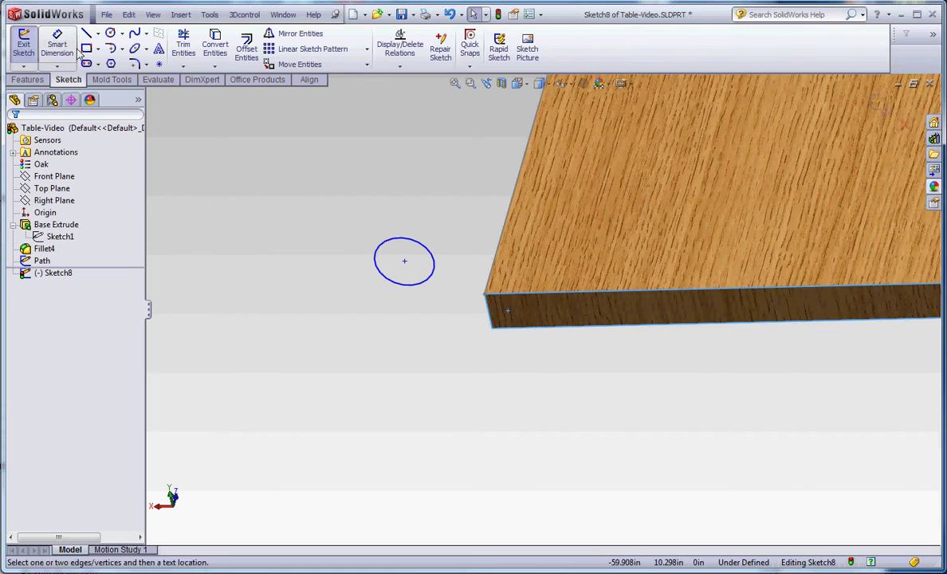
left_click(382, 253)
left_click(326, 238)
type("2")
key("Return")
left_click(326, 346)
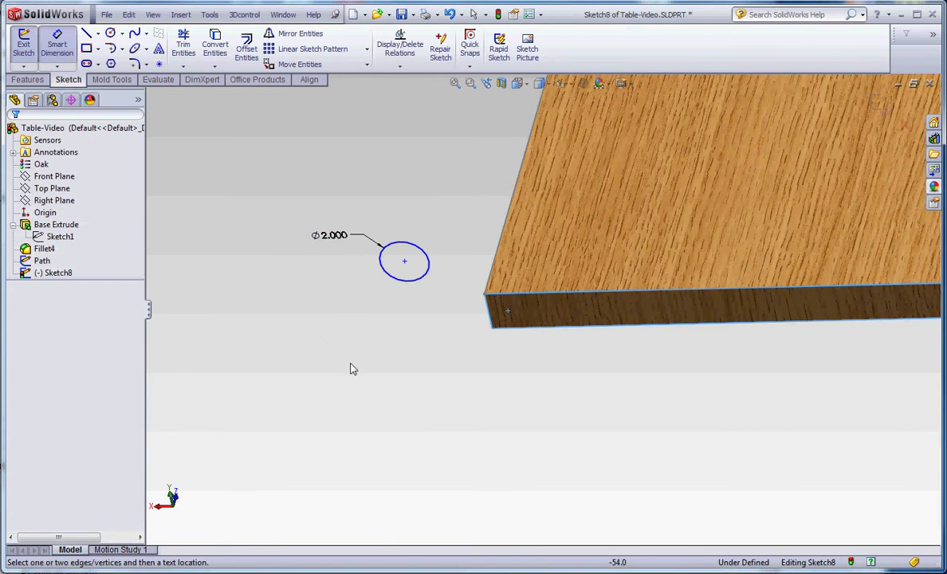
key("Escape")
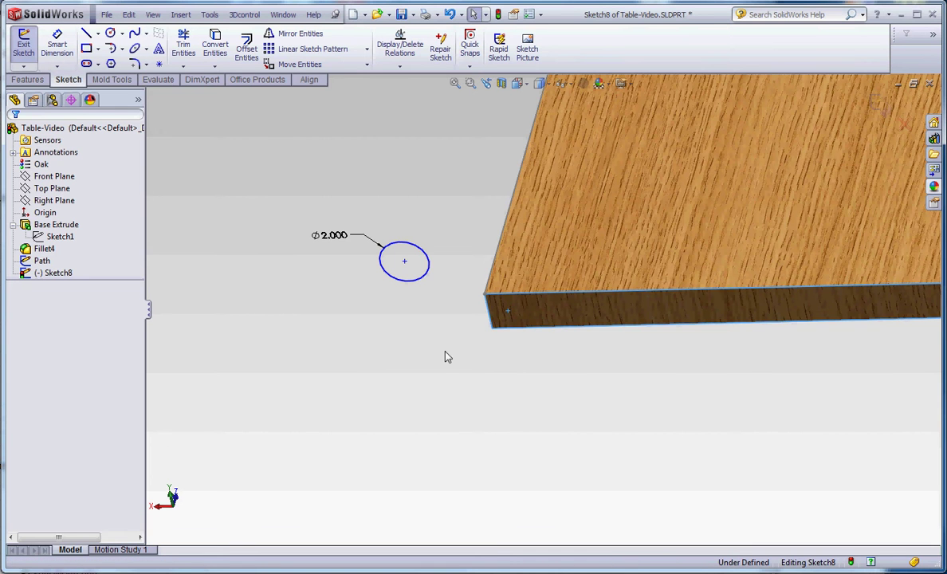
- Add a Pierce relation between the circle's center and the short-side line of the Path sketch, then exit the sketch
key("z")
scroll(458, 335, "up", 9)
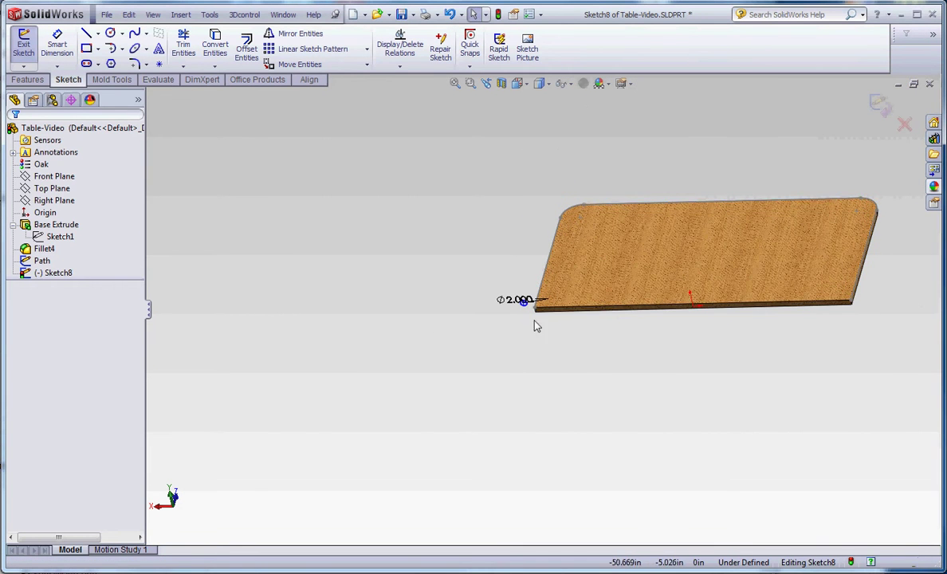
scroll(536, 309, "down", 5)
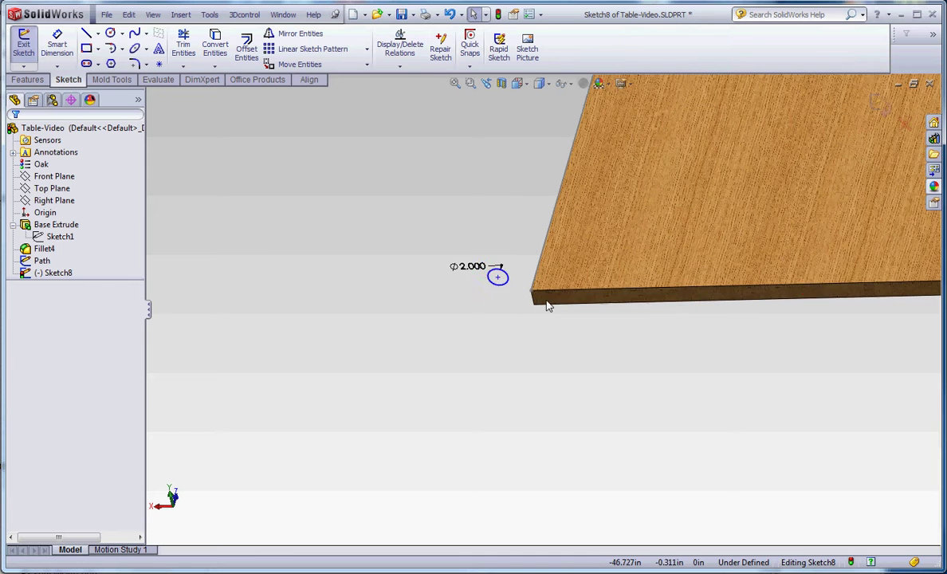
left_click(497, 277)
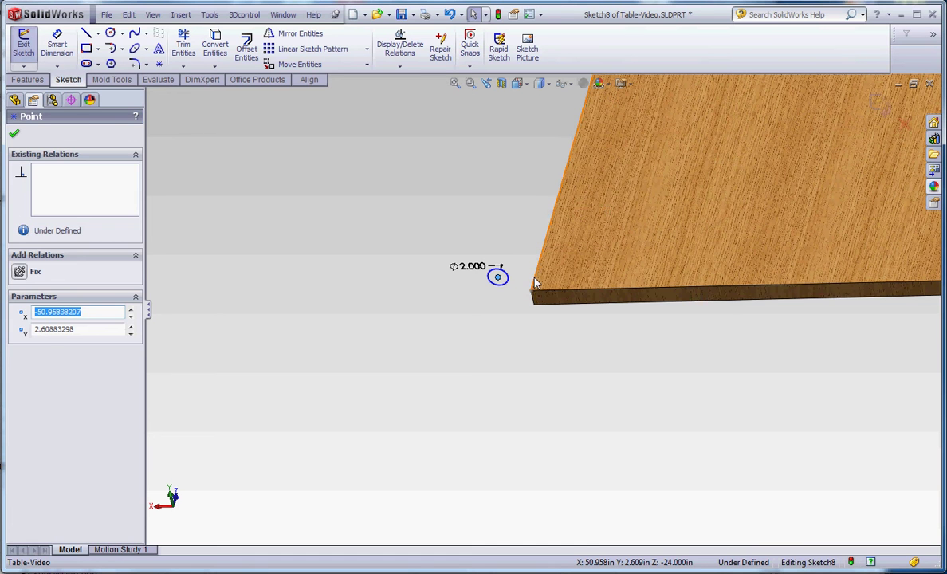
left_click(534, 284, "ctrl")
key("f")
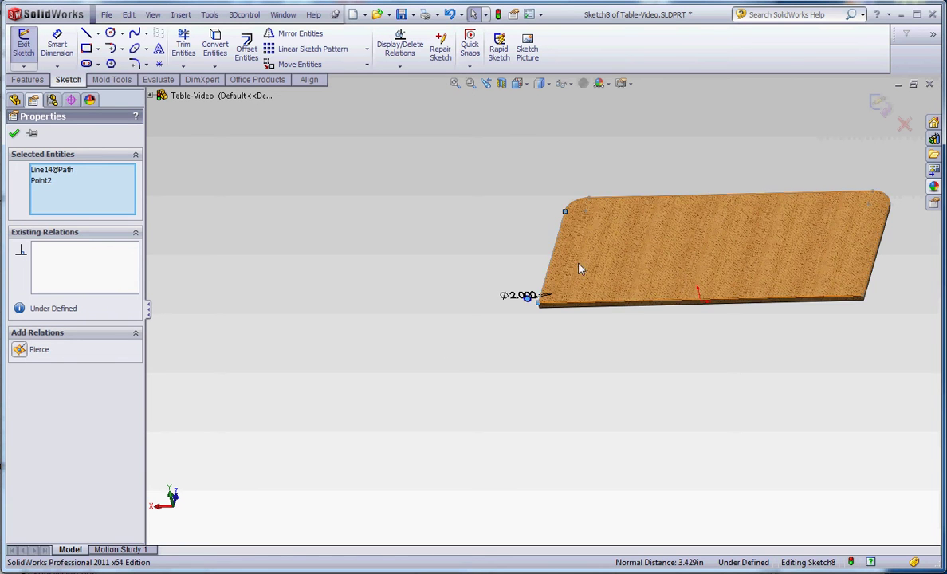
scroll(550, 301, "down", 5)
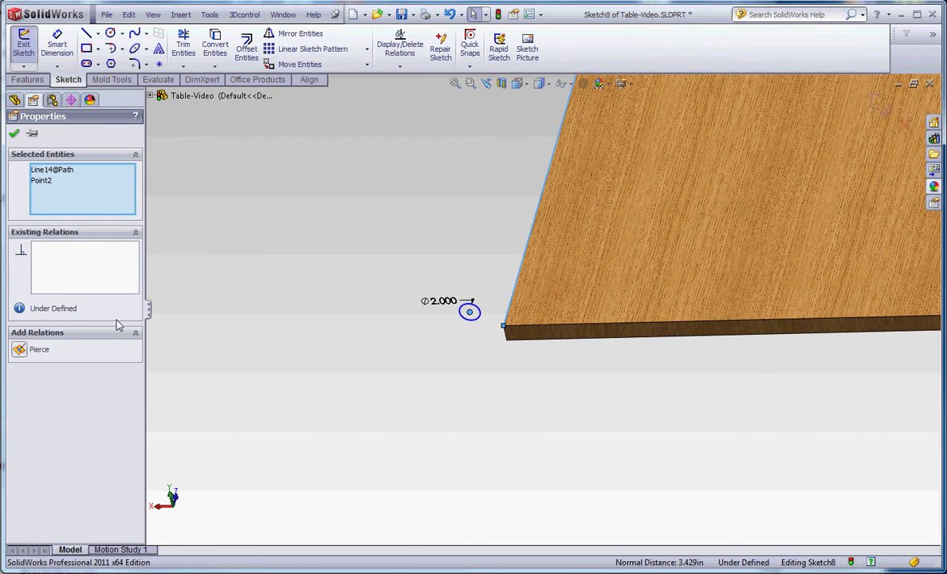
left_click(20, 351)
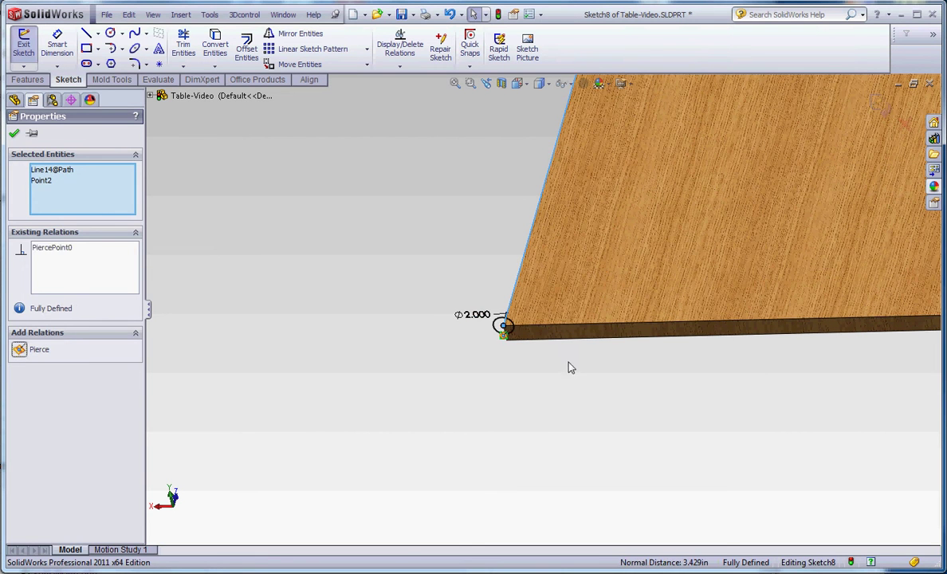
left_click(564, 370)
scroll(537, 343, "down", 4)
scroll(466, 307, "down", 5)
scroll(405, 373, "up", 8)
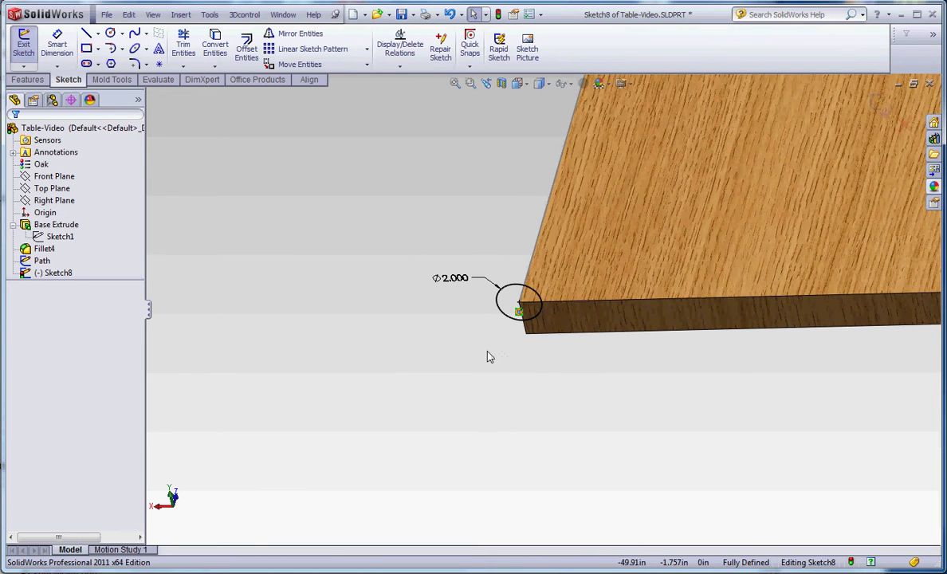
left_click(499, 15)
- Rename the circle sketch as Profile
left_click(48, 272)
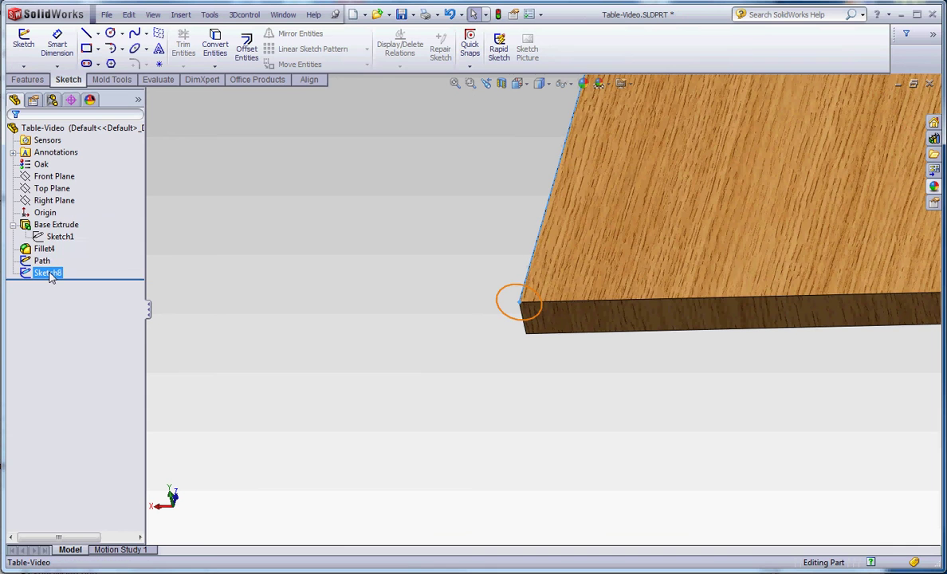
left_click(48, 273)
type("Profile")
left_click(292, 266)
- Create a swept cut along the tabletop's three sides using the Profile sketch as profile and the Path sketch as path
scroll(359, 300, "up", 9)
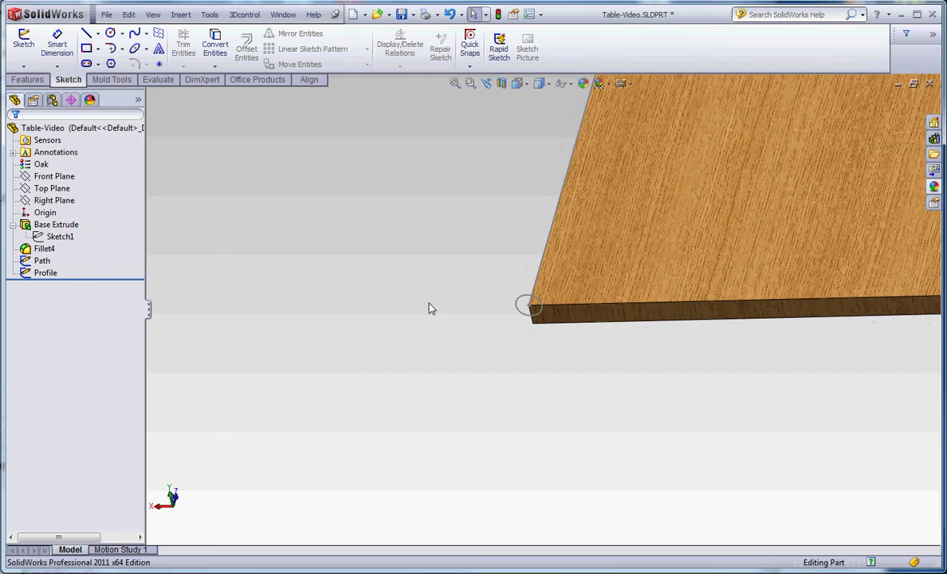
scroll(610, 288, "up", 2)
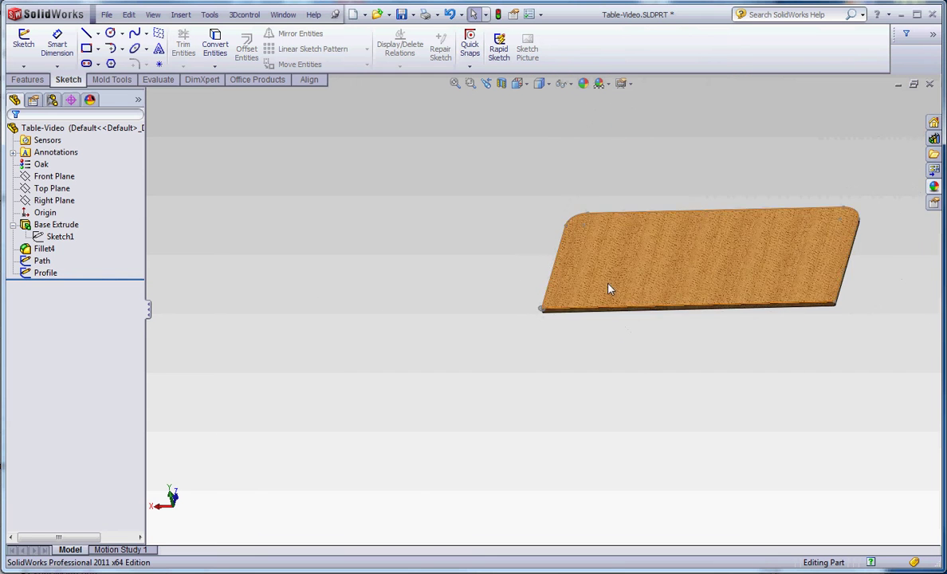
scroll(610, 288, "down", 3)
scroll(645, 347, "up", 4)
scroll(713, 216, "down", 2)
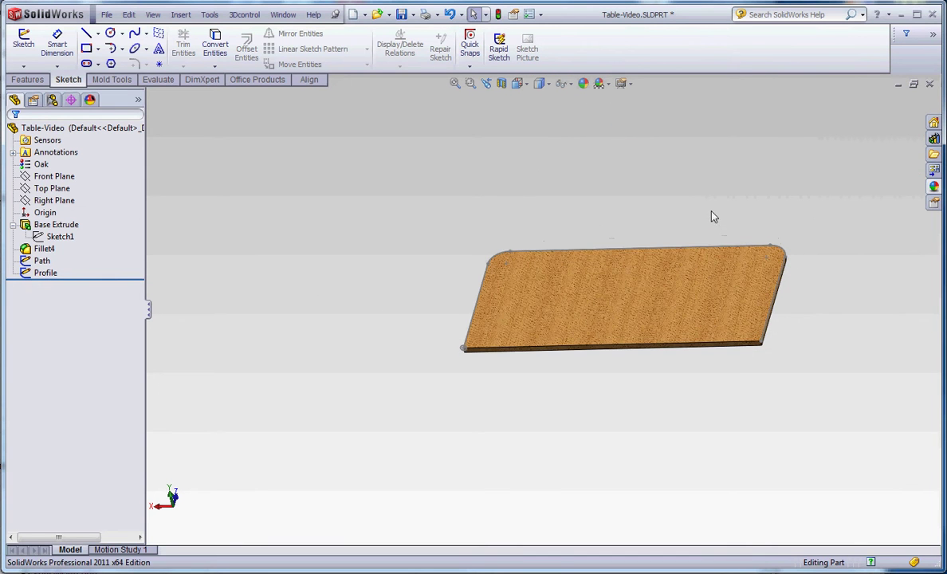
left_click(27, 79)
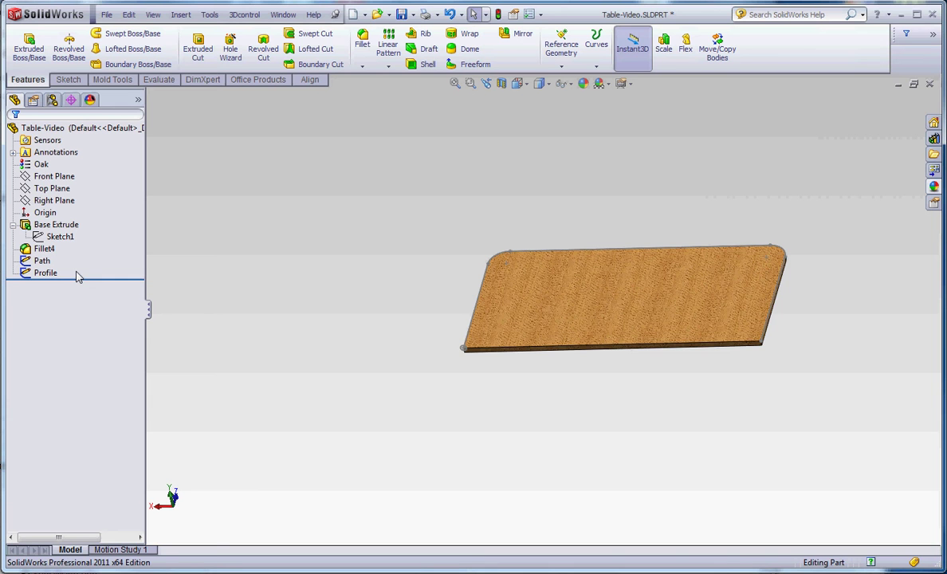
left_click(315, 34)
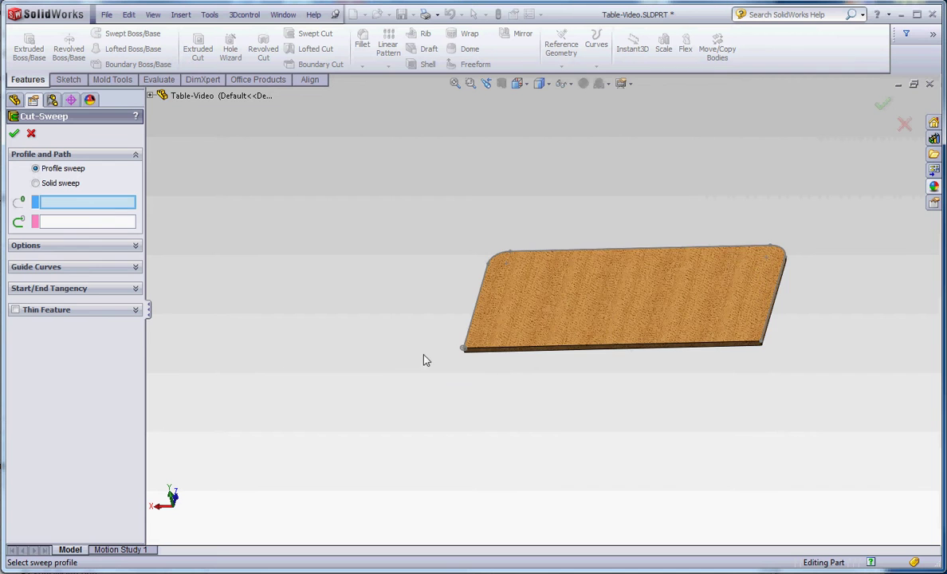
scroll(437, 319, "down", 5)
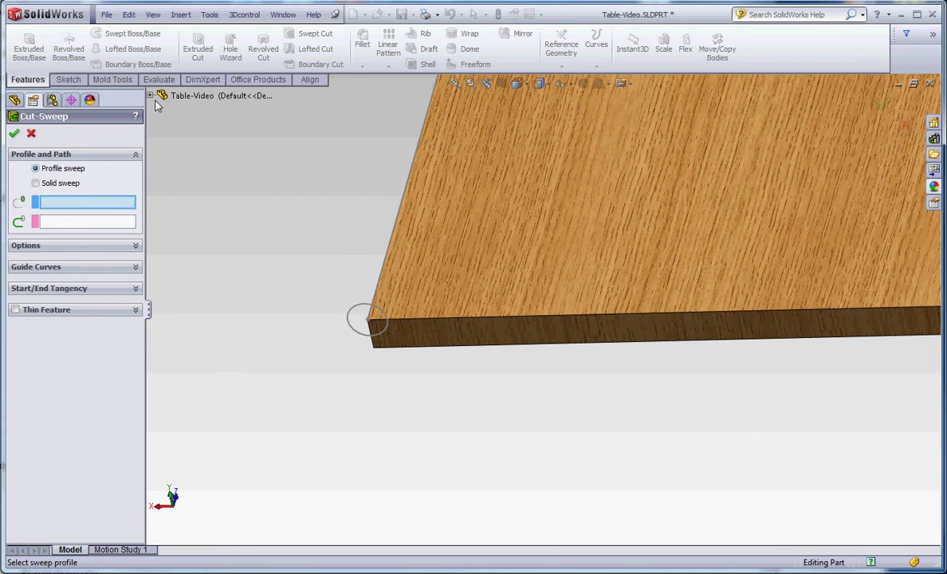
left_click(161, 96)
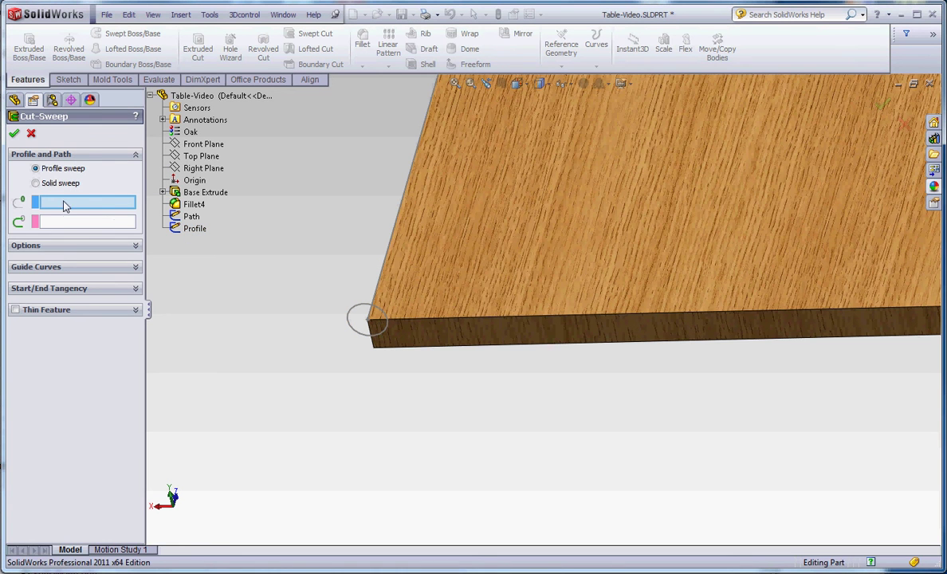
left_click(192, 230)
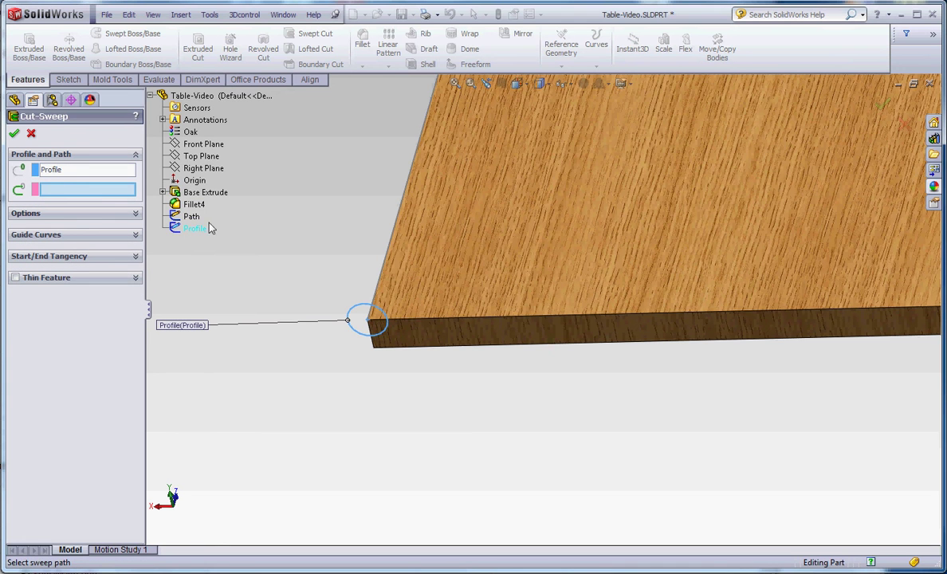
left_click(192, 217)
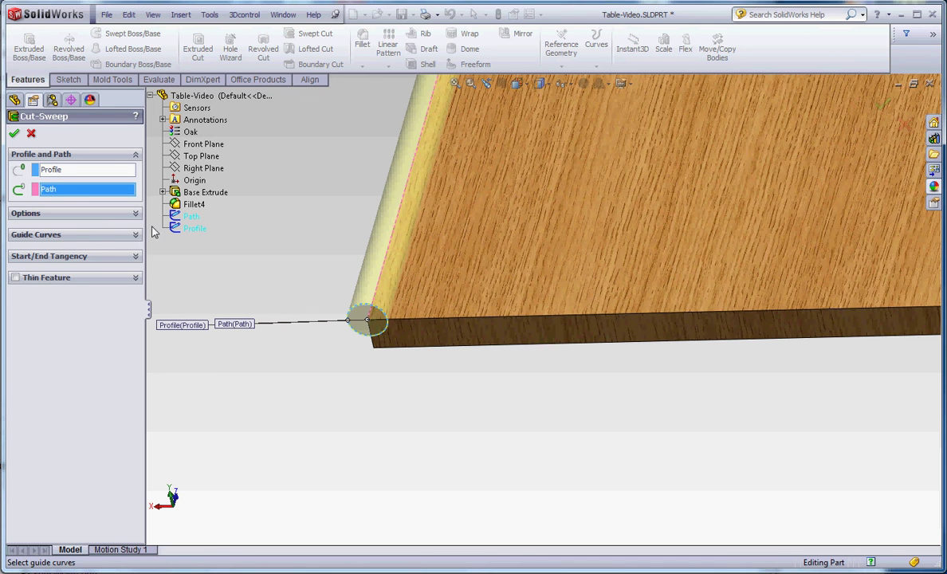
left_click(15, 138)
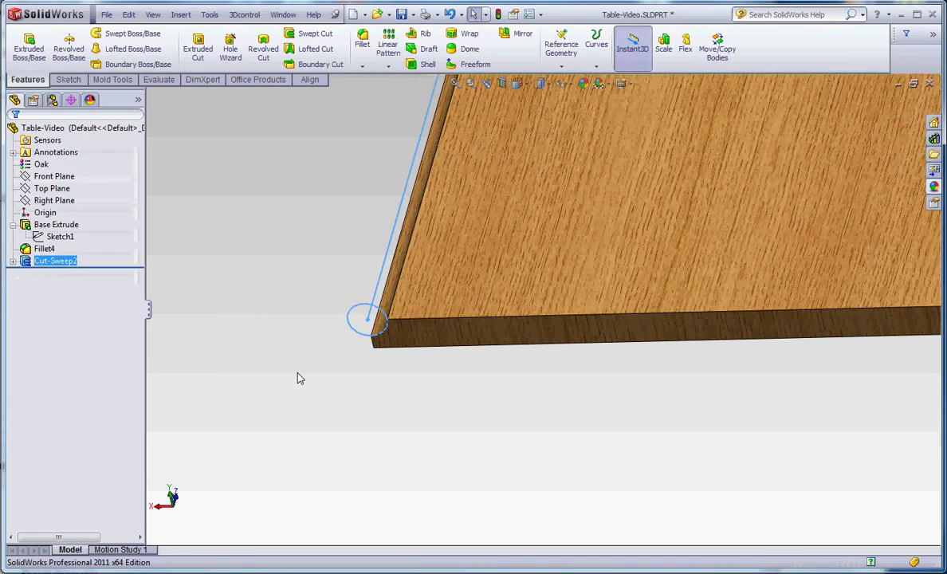
- Examine the swept cut around the tabletop's rounded corners and short sides, and the sketches it contains
scroll(474, 425, "up", 4)
scroll(690, 407, "up", 4)
scroll(717, 316, "down", 10)
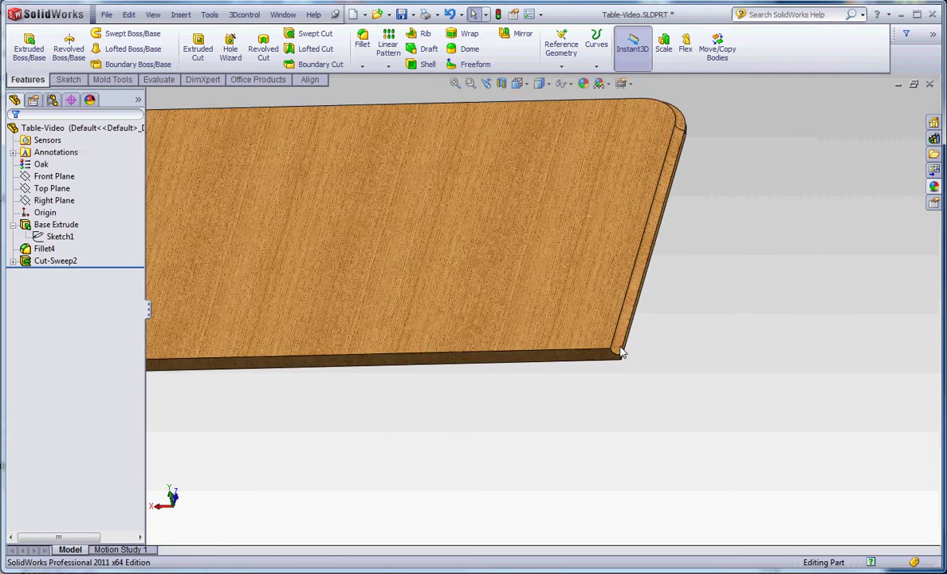
scroll(615, 375, "up", 5)
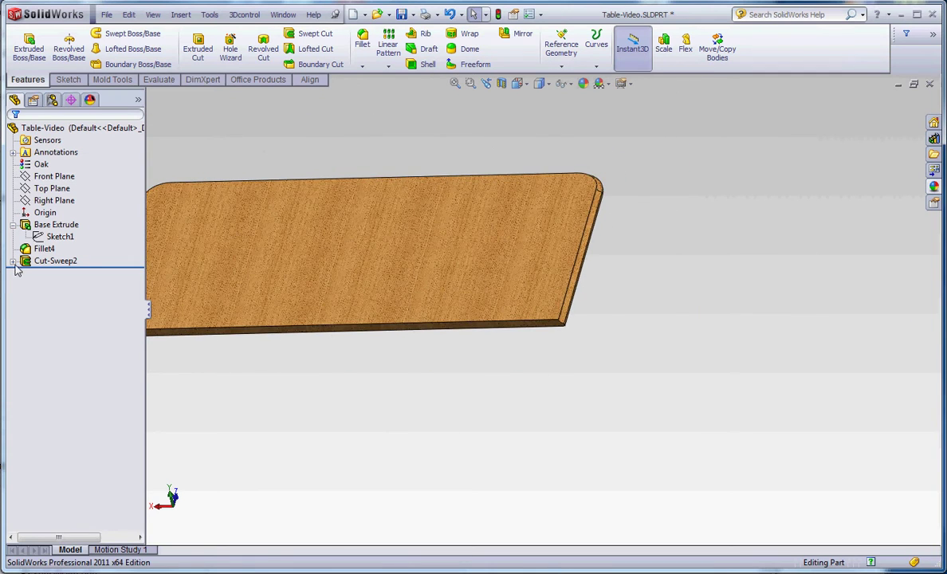
key("z")
key("z")
key("z")
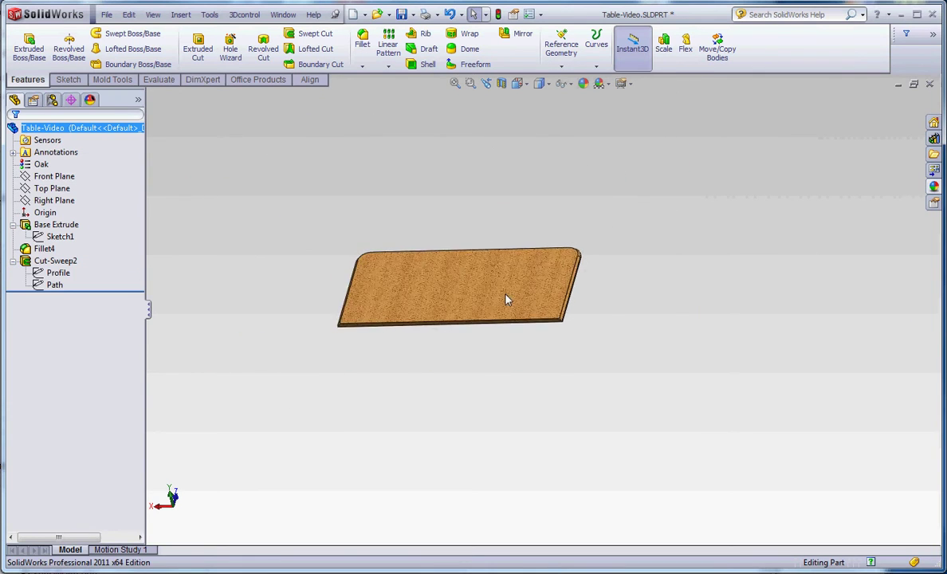
scroll(507, 297, "down", 3)
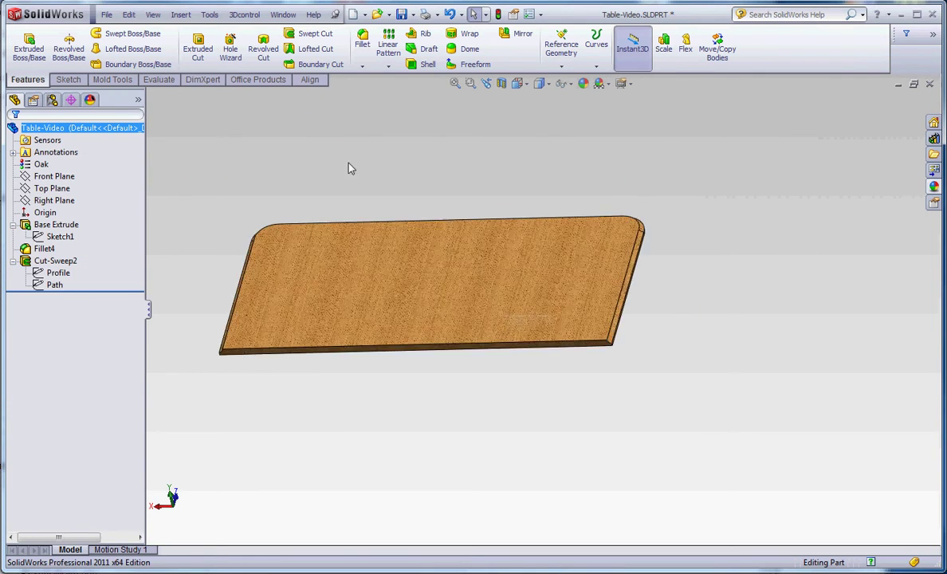
left_click(110, 36)
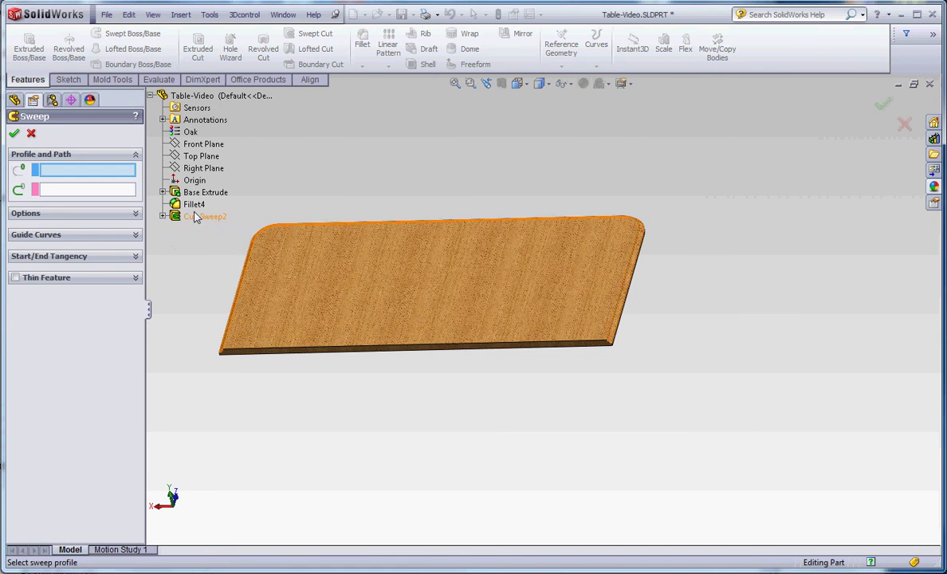
scroll(224, 319, "down", 3)
left_click(163, 216)
left_click(207, 229)
left_click(205, 241)
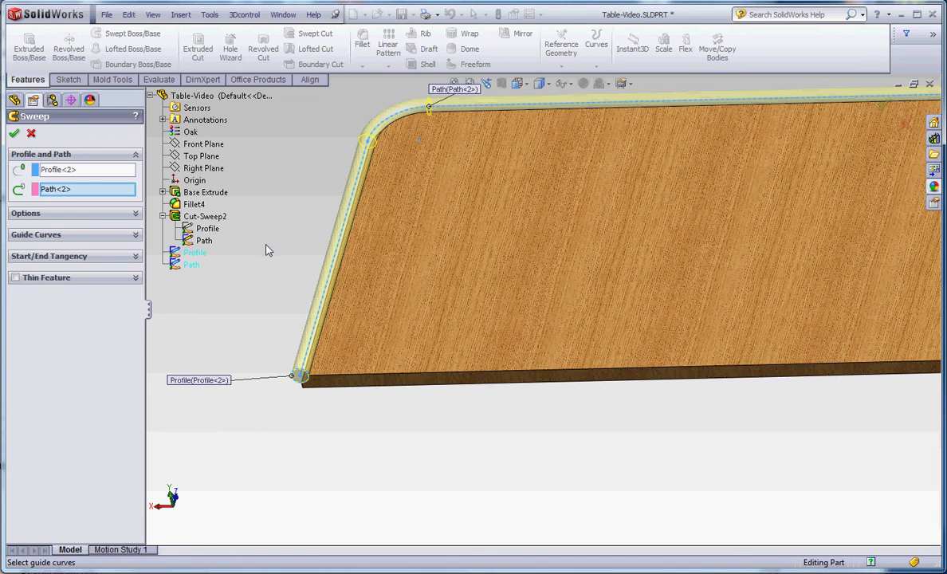
left_click(31, 134)
- Show the Profile and Path sketches belonging to the swept cut
left_click(56, 273)
right_click(58, 272)
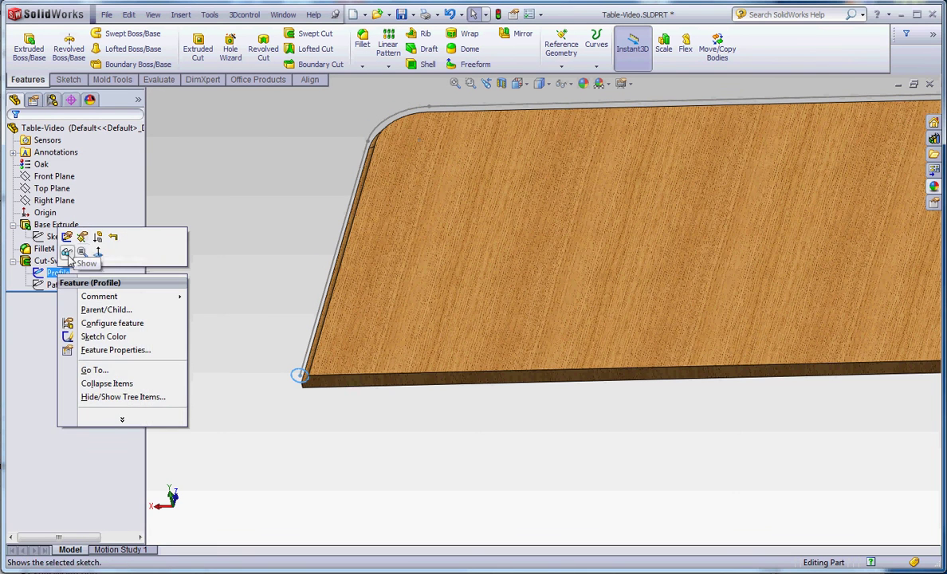
left_click(205, 242)
right_click(58, 286)
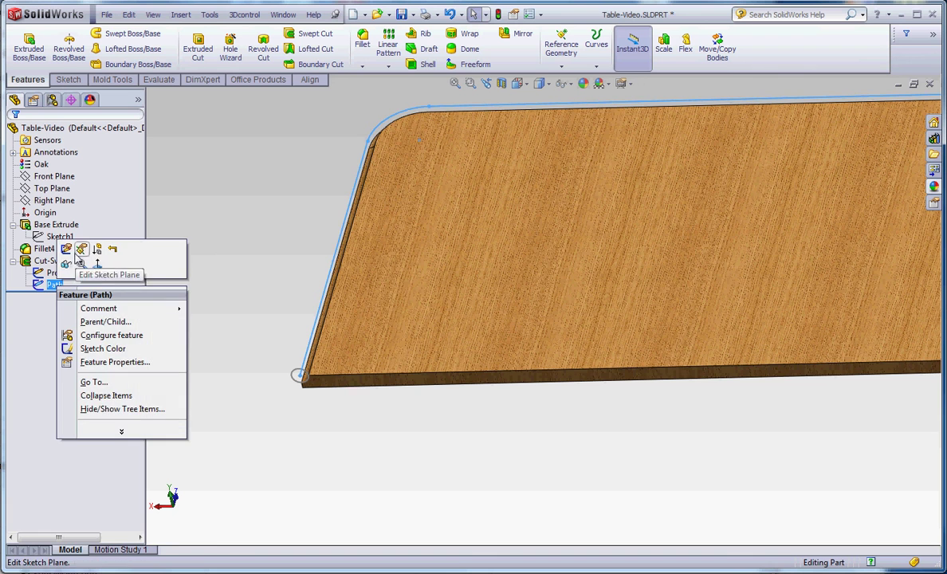
left_click(177, 242)
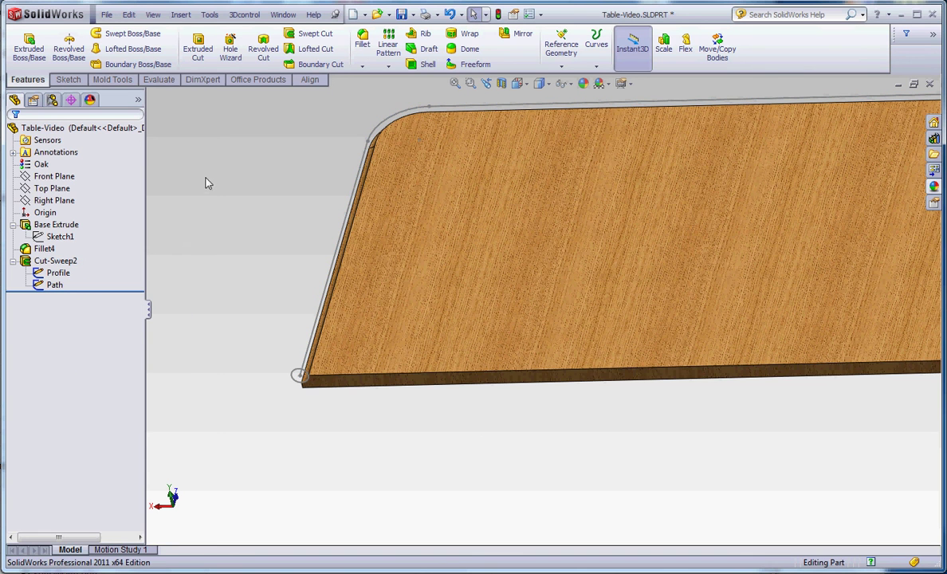
- Create a swept boss from the Profile circle along the Path sketch with Merge result turned off
left_click(128, 37)
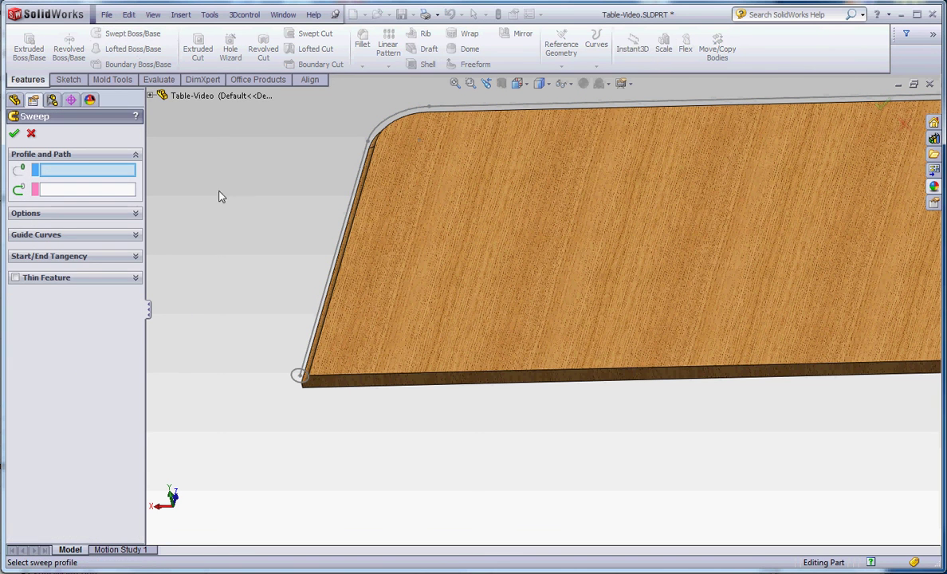
scroll(327, 370, "down", 4)
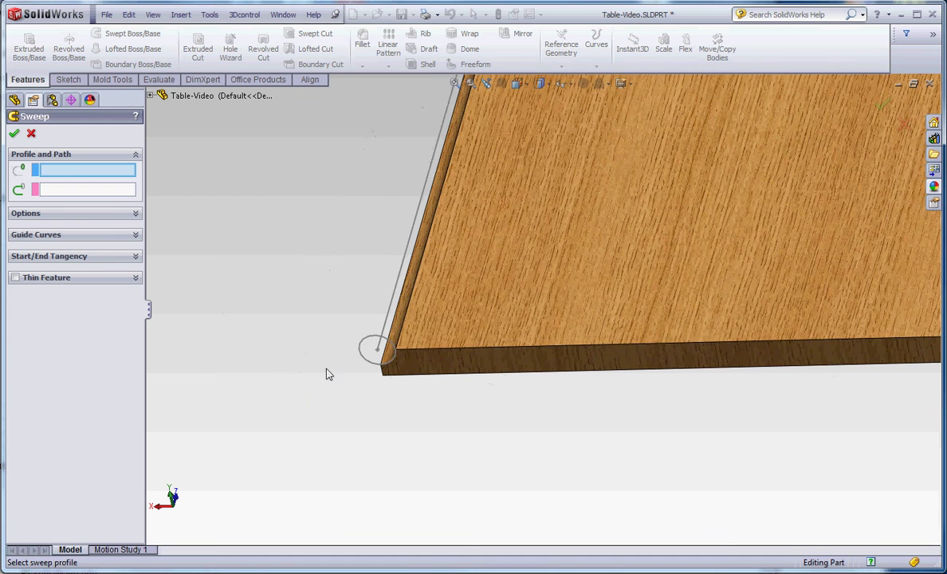
left_click(380, 343)
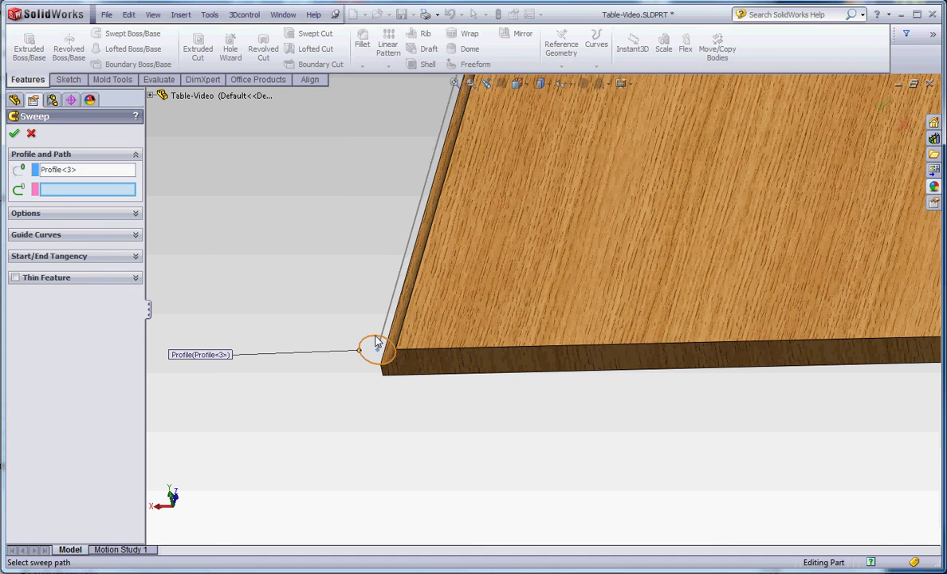
left_click(394, 311)
scroll(459, 417, "up", 5)
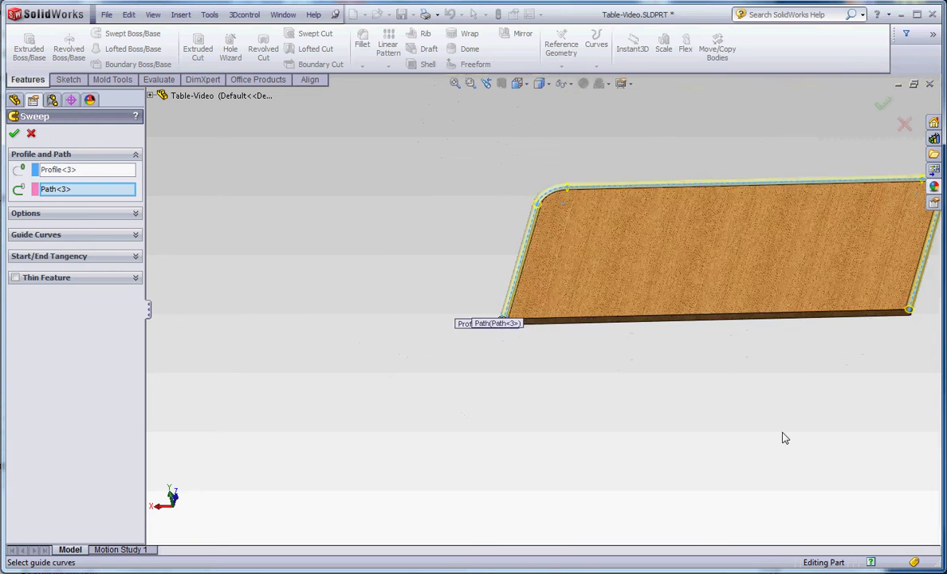
scroll(574, 295, "up", 2)
scroll(640, 254, "down", 5)
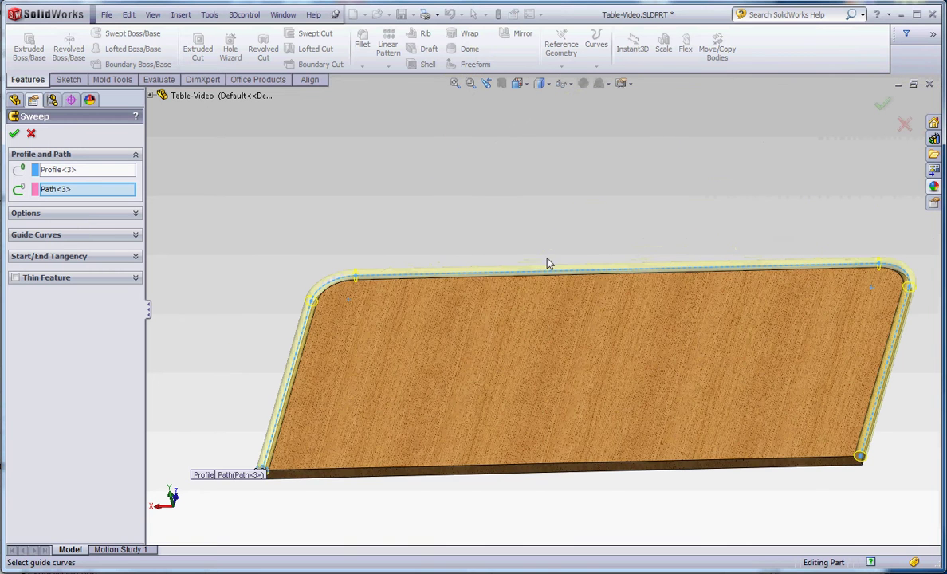
left_click(86, 214)
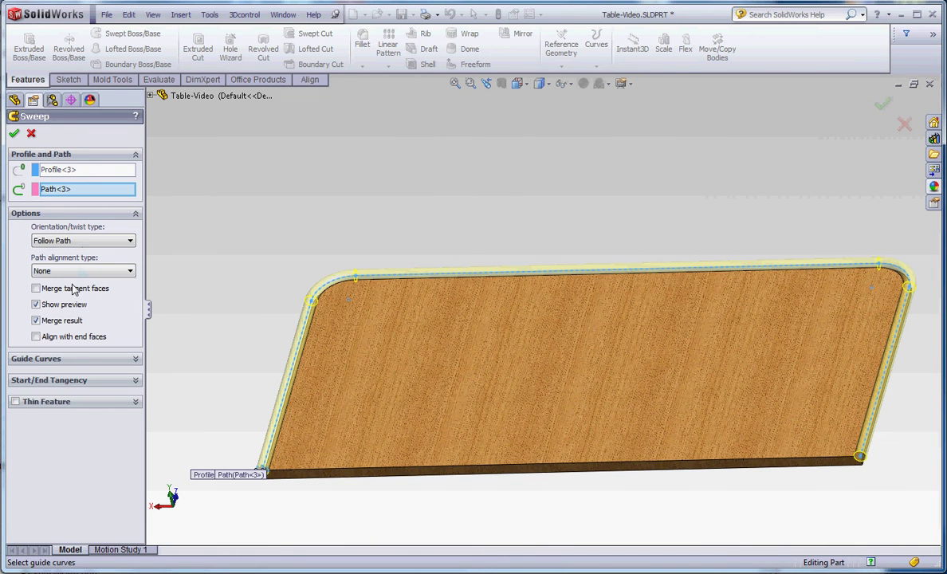
left_click(36, 320)
left_click(14, 133)
- Rename the swept solid body as Rail
left_click(66, 178)
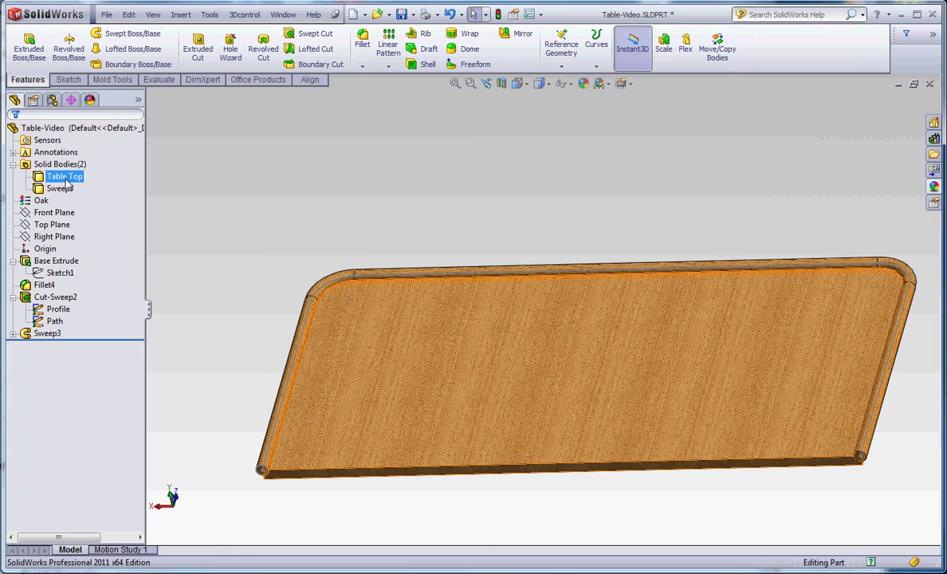
left_click(60, 189)
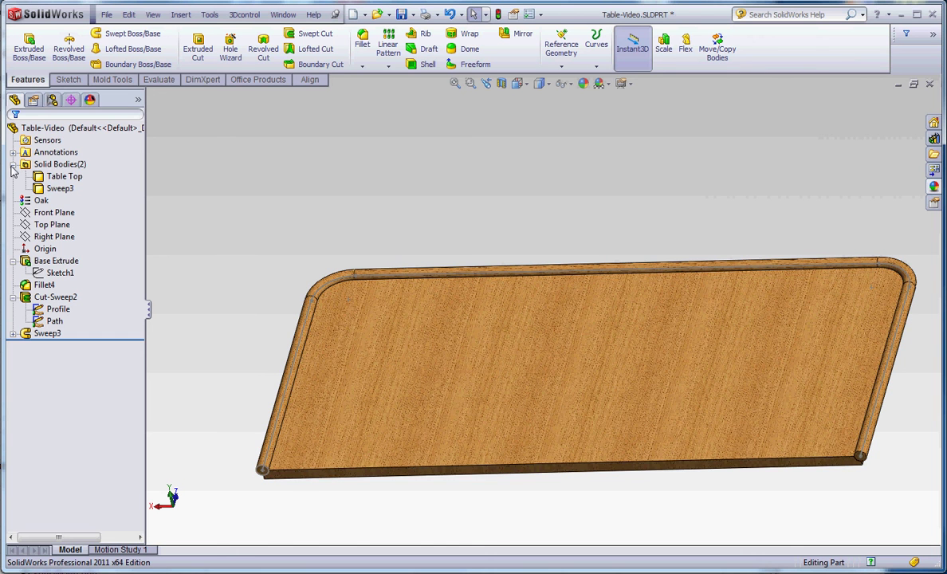
left_click(13, 165)
left_click(13, 164)
left_click(60, 189)
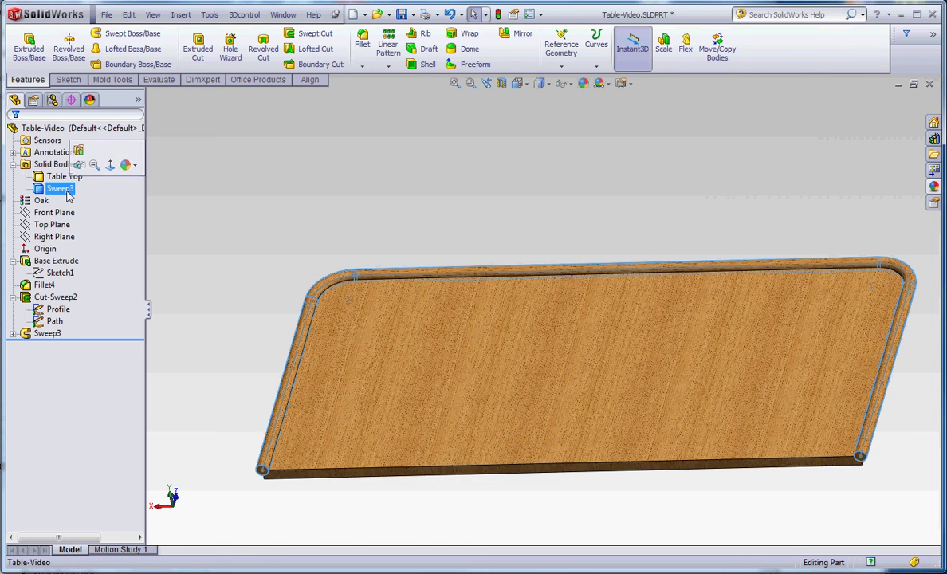
left_click(63, 189)
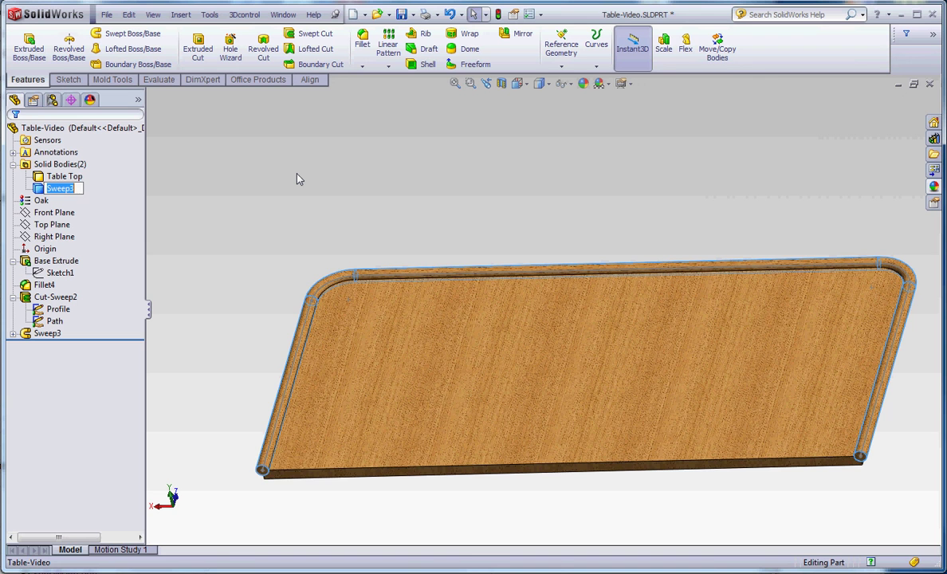
type("Rail")
left_click(297, 179)
- Show the display settings beside the feature tree and check the appearances assigned to the part and its two solid bodies
left_click(52, 189)
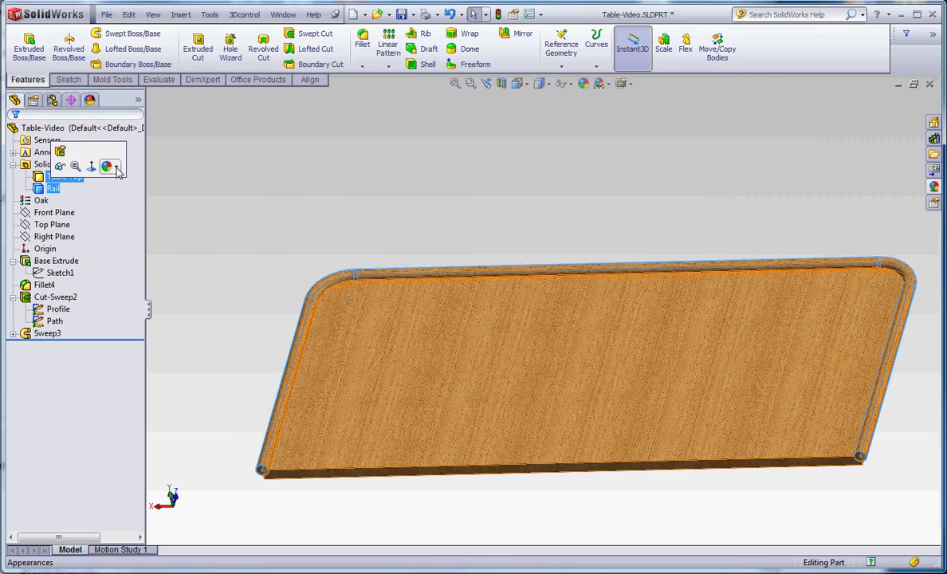
left_click(140, 100)
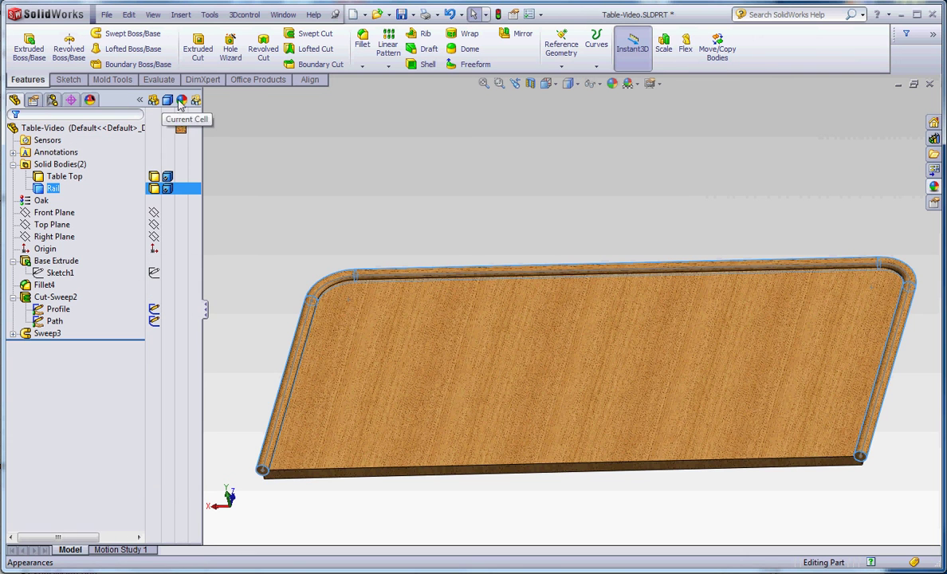
left_click(140, 102)
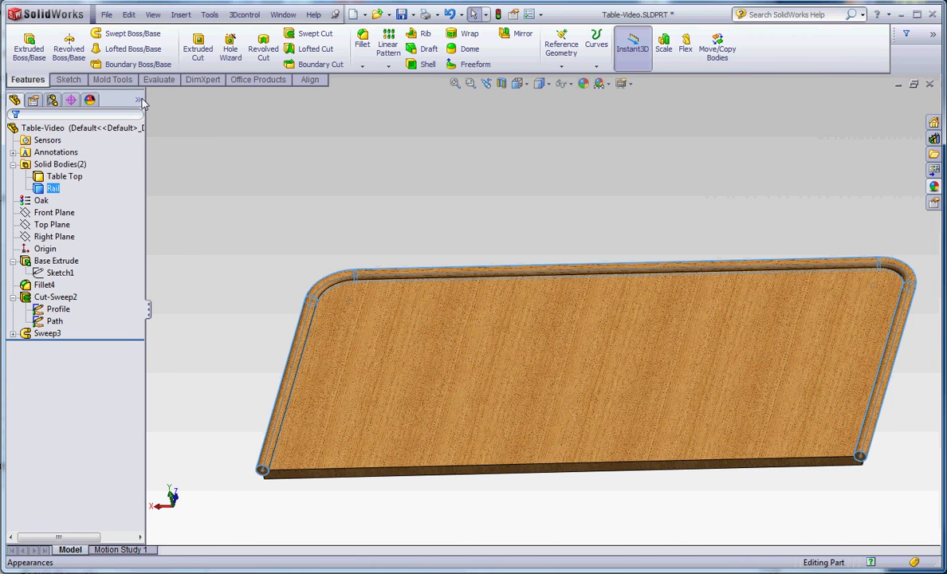
left_click(141, 102)
left_click(167, 213, "ctrl")
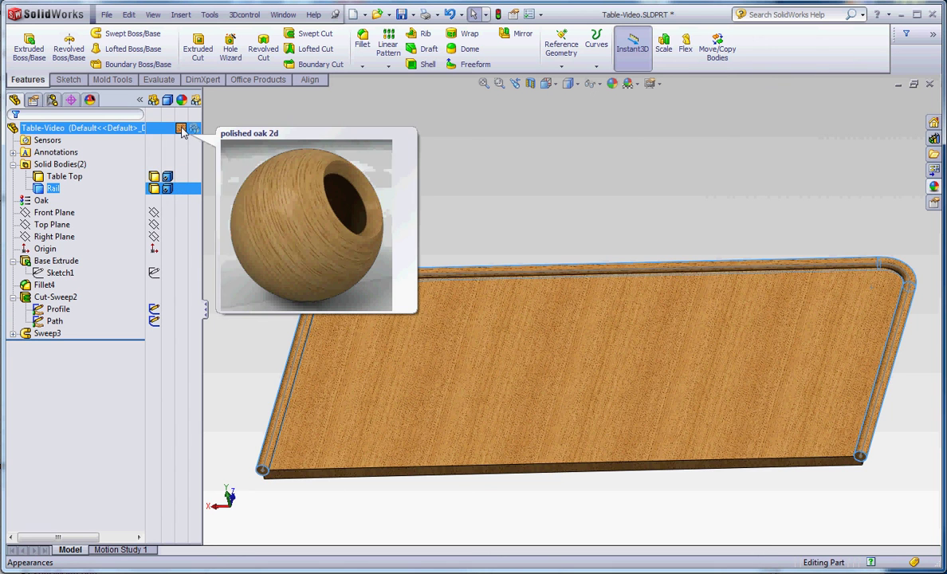
left_click(181, 178, "ctrl")
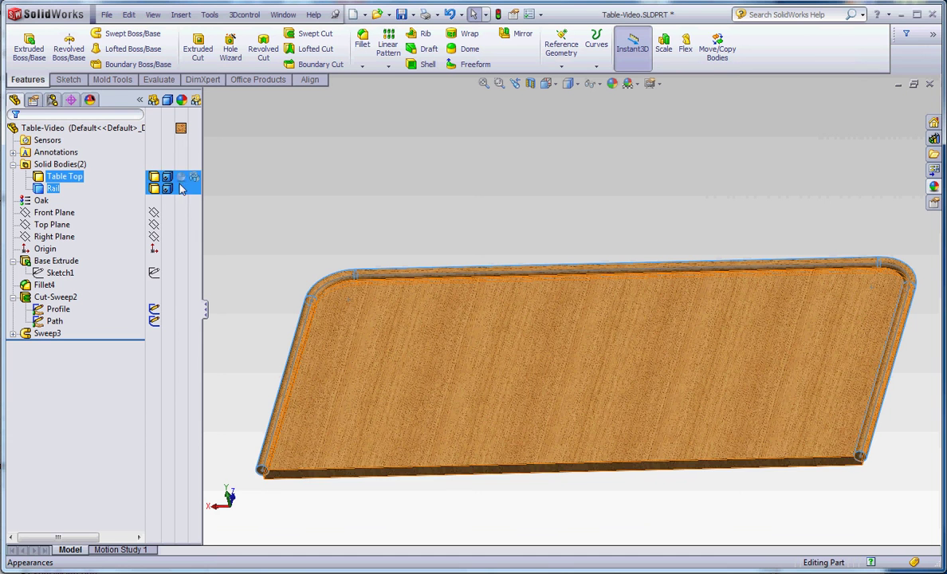
- Apply the polished brass metal appearance to the Rail body only
left_click(185, 188)
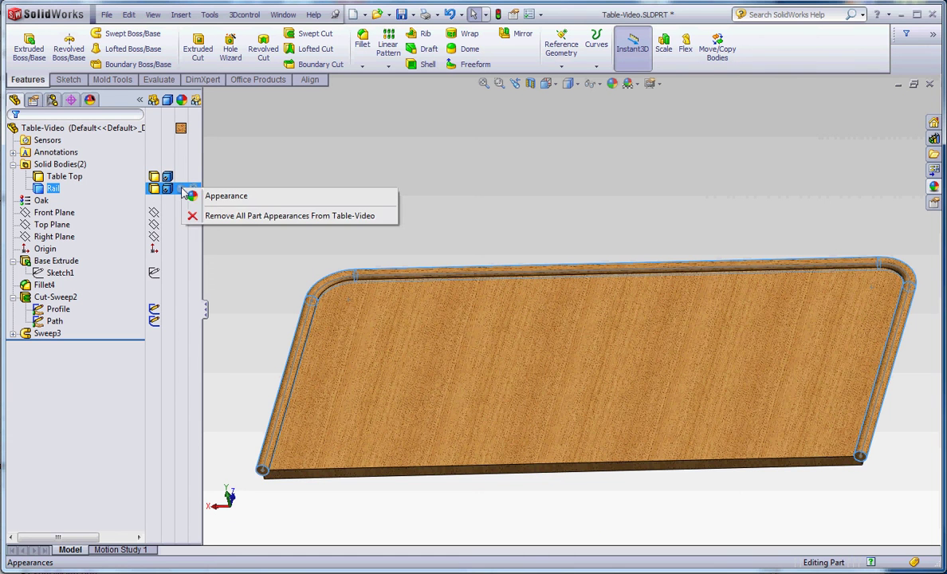
left_click(222, 197)
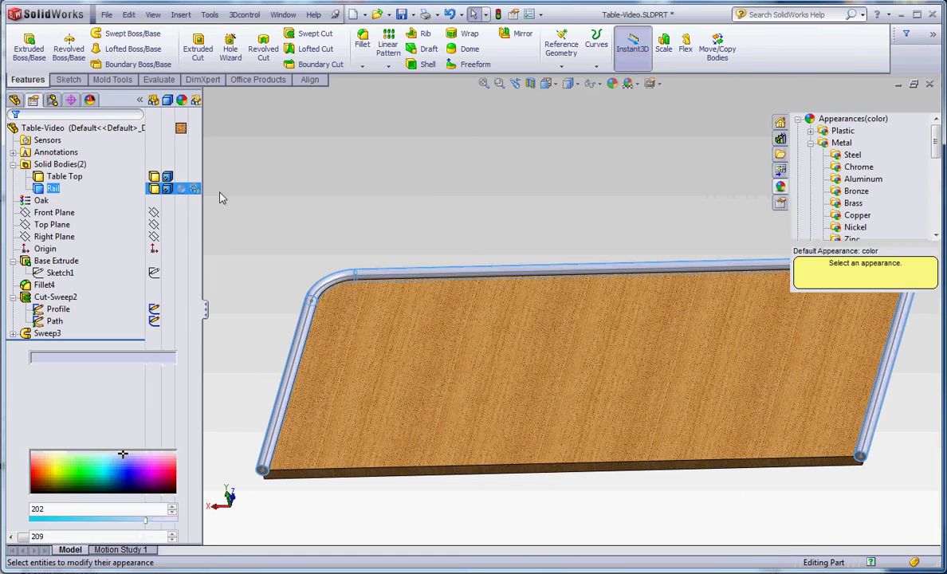
left_click(854, 204)
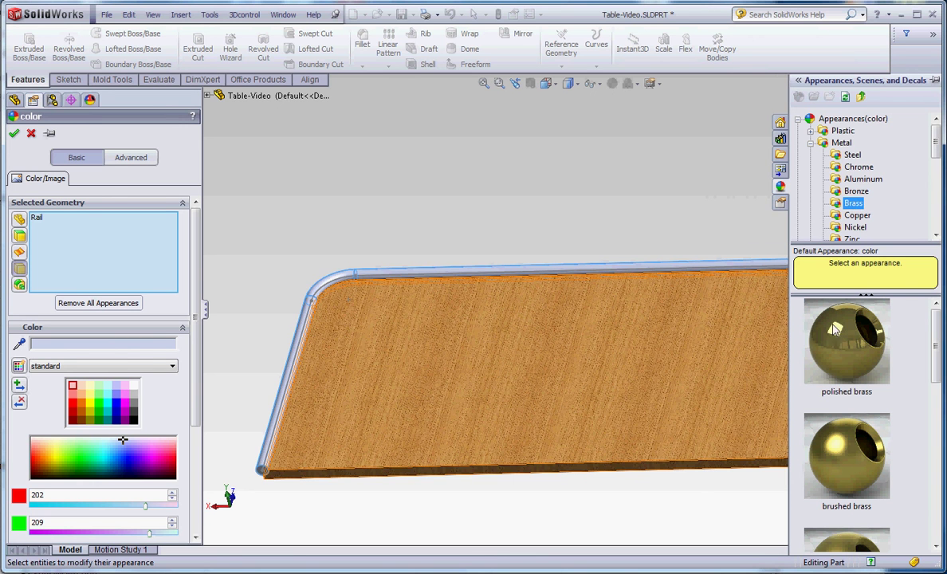
left_click(834, 330)
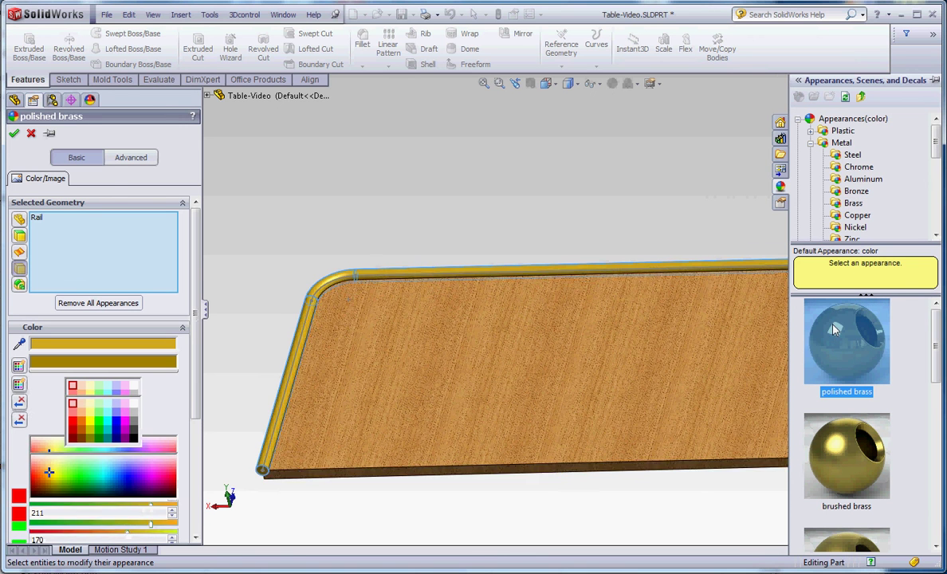
left_click(15, 134)
left_click(378, 201)
scroll(414, 247, "up", 4)
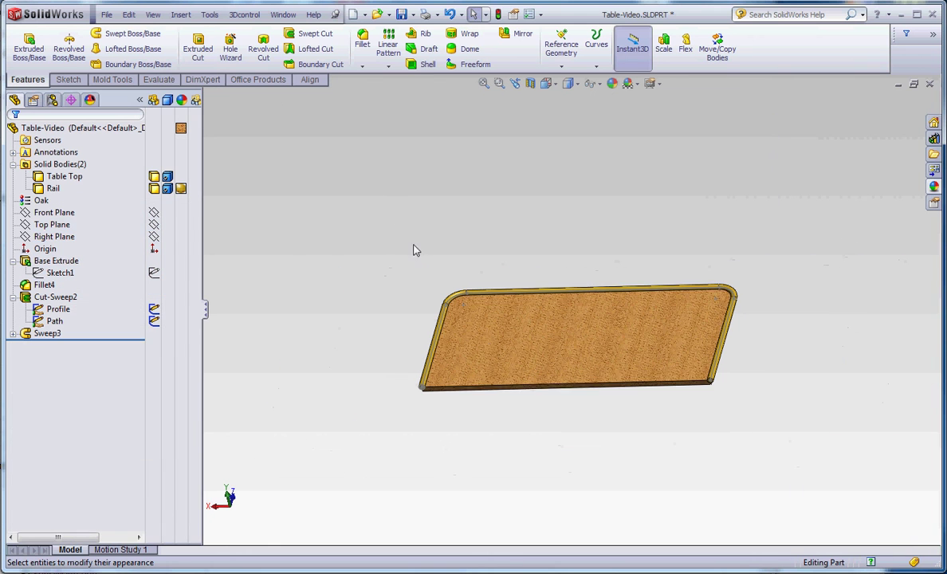
- Hide the Profile and Path sketches belonging to the swept cut and view the brass rail around the tabletop
left_click(58, 309)
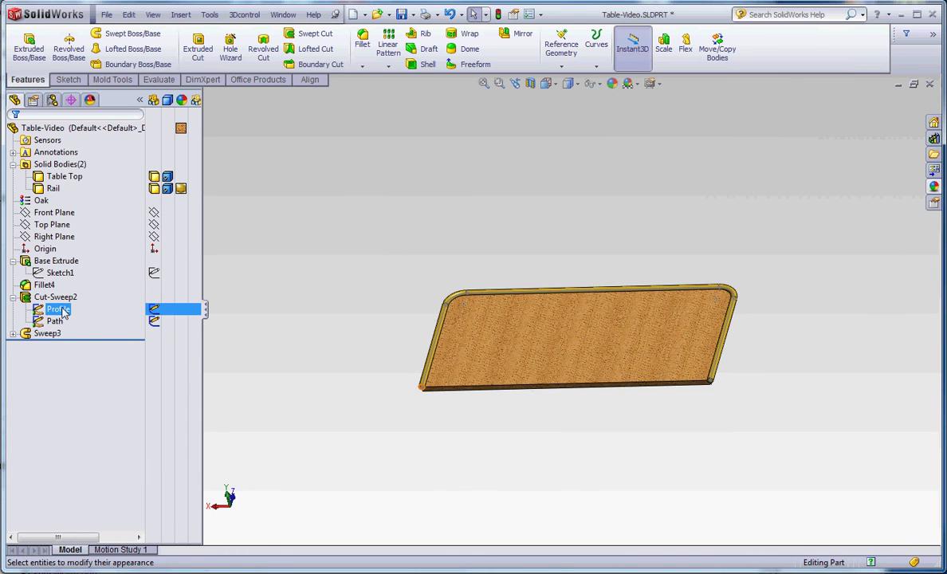
left_click(54, 322, "ctrl")
right_click(56, 319)
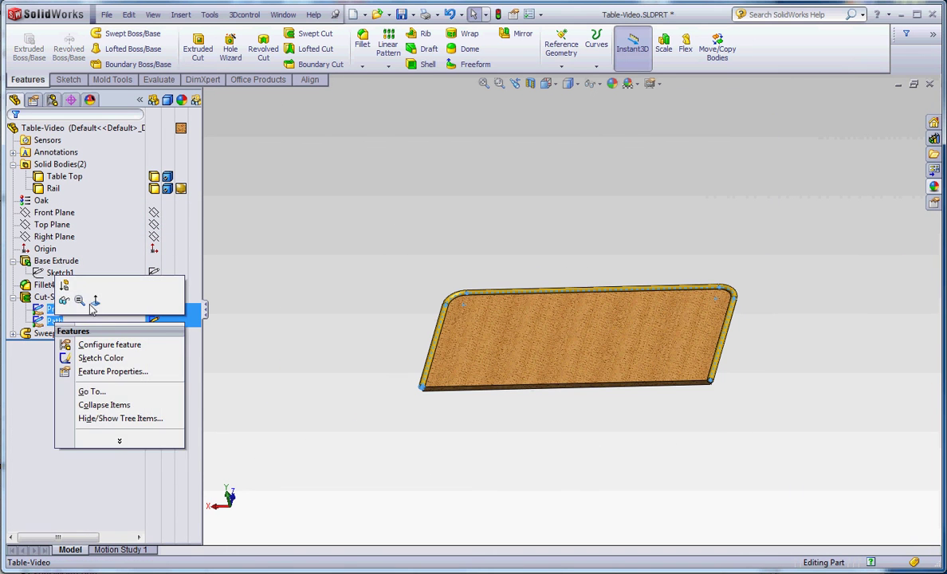
left_click(65, 300)
middle_click_drag(494, 418, 277, 408)
scroll(700, 377, "down", 4)
scroll(723, 373, "up", 3)
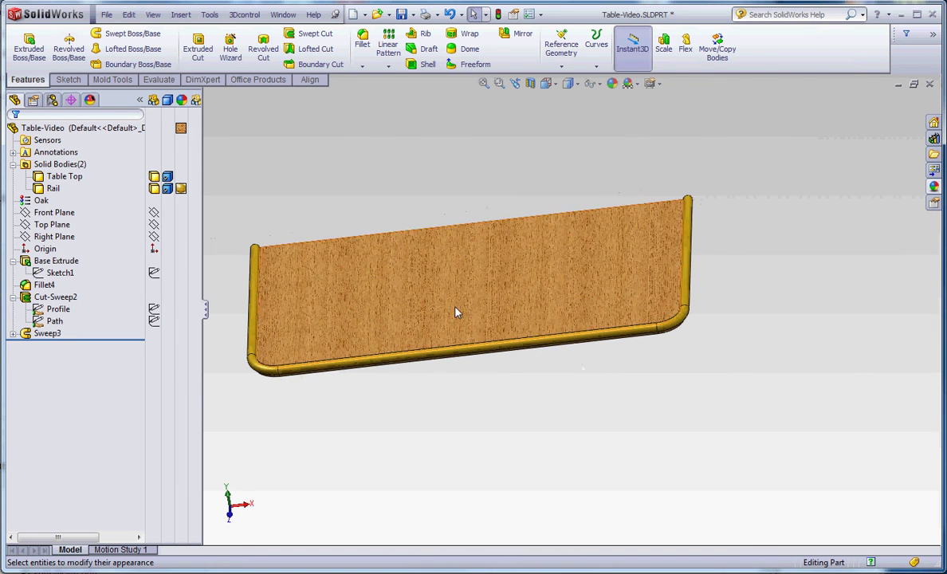
scroll(447, 311, "up", 1)
scroll(461, 303, "down", 1)
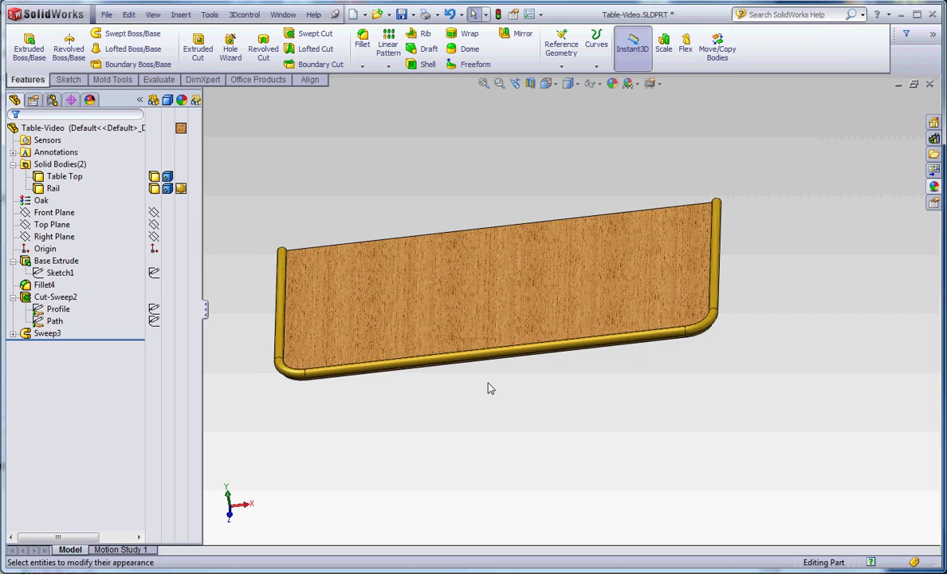